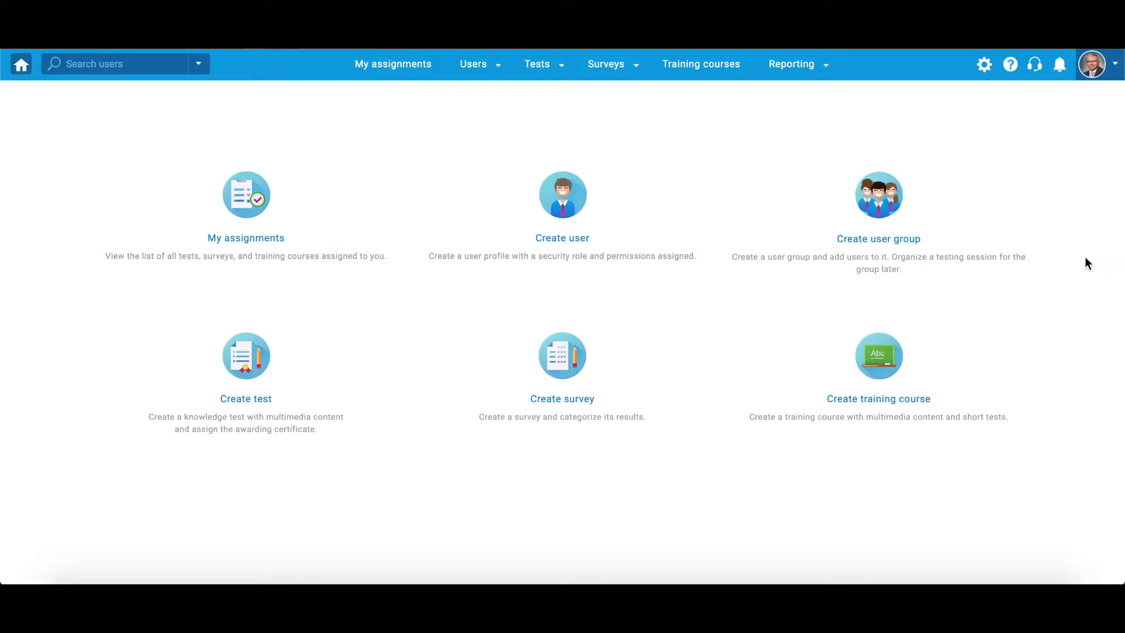
Open the General Knowledge pool under Tests > Question pools and view the addable question types
{"action": "left_click", "coordinate": [556, 64]}
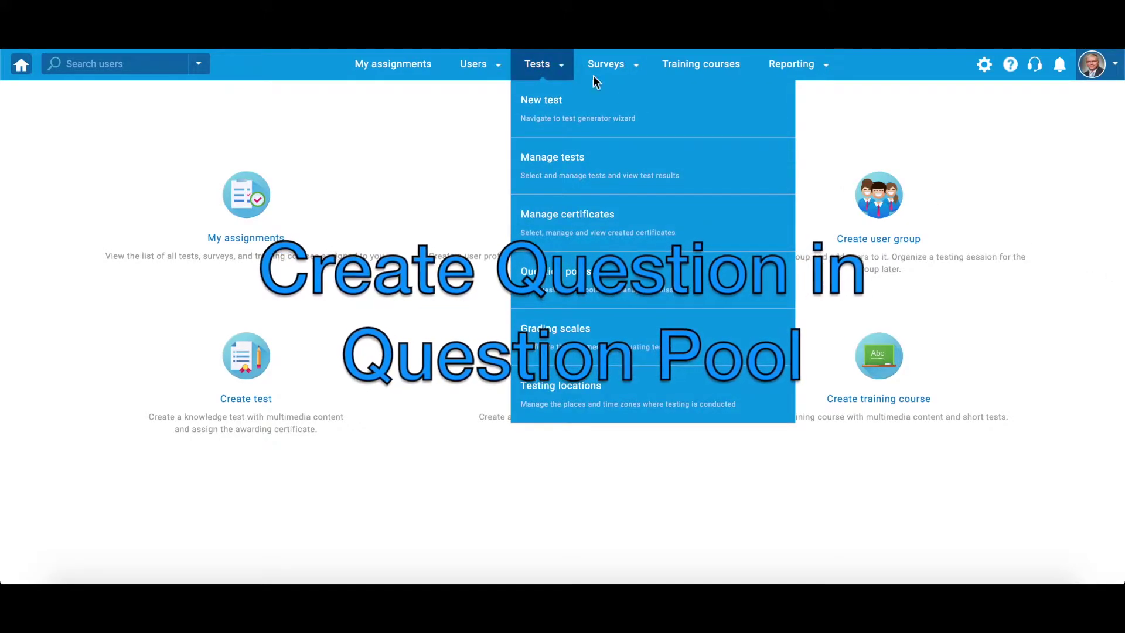
{"action": "left_click", "coordinate": [726, 295]}
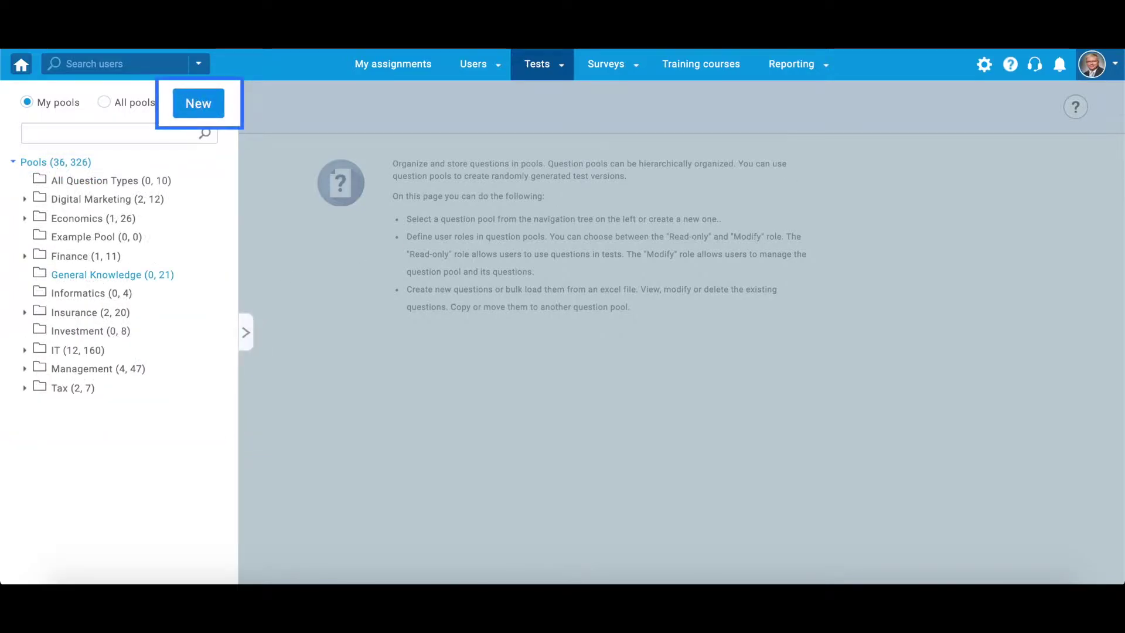
{"action": "left_click", "coordinate": [111, 277]}
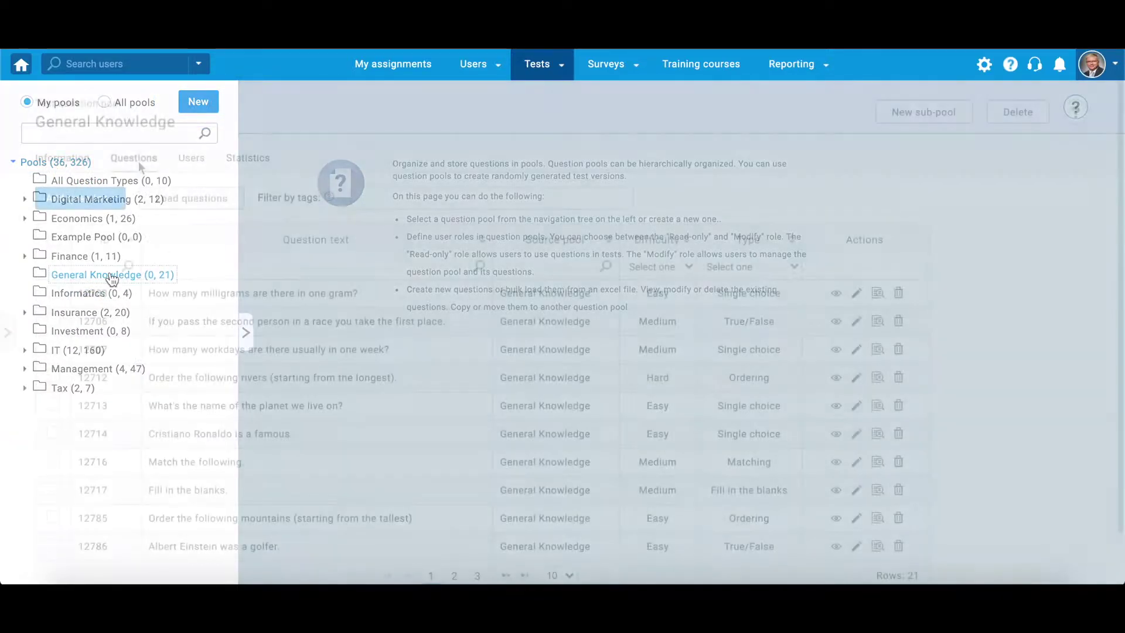
{"action": "left_click", "coordinate": [111, 200]}
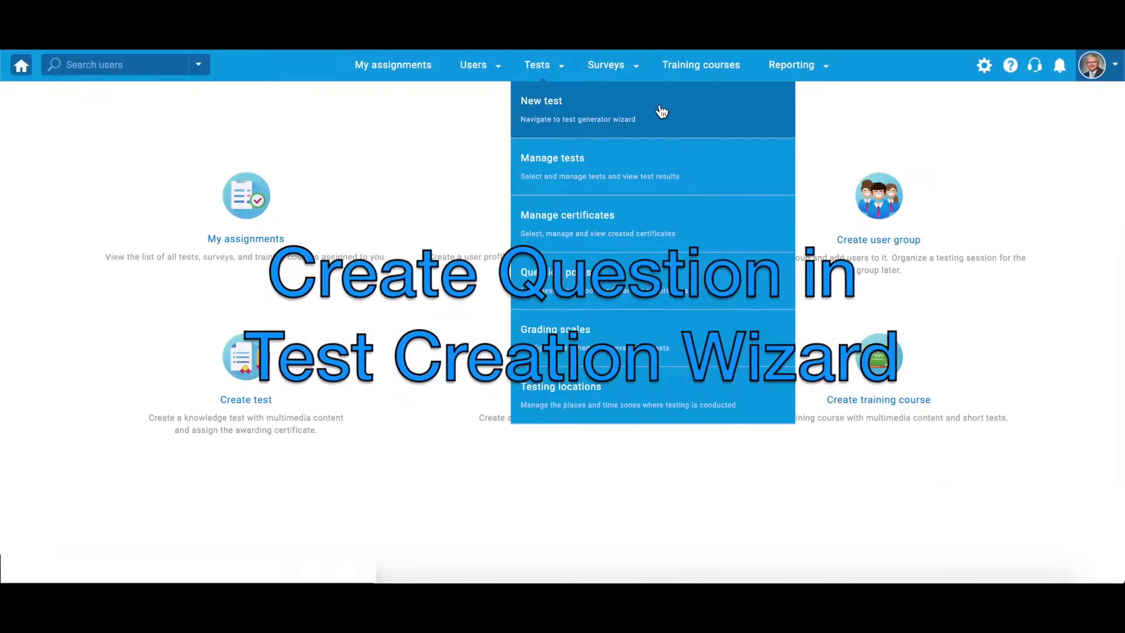
Start a new test named 'General Knowledge Test' and advance past its Settings step
{"action": "left_click", "coordinate": [662, 112]}
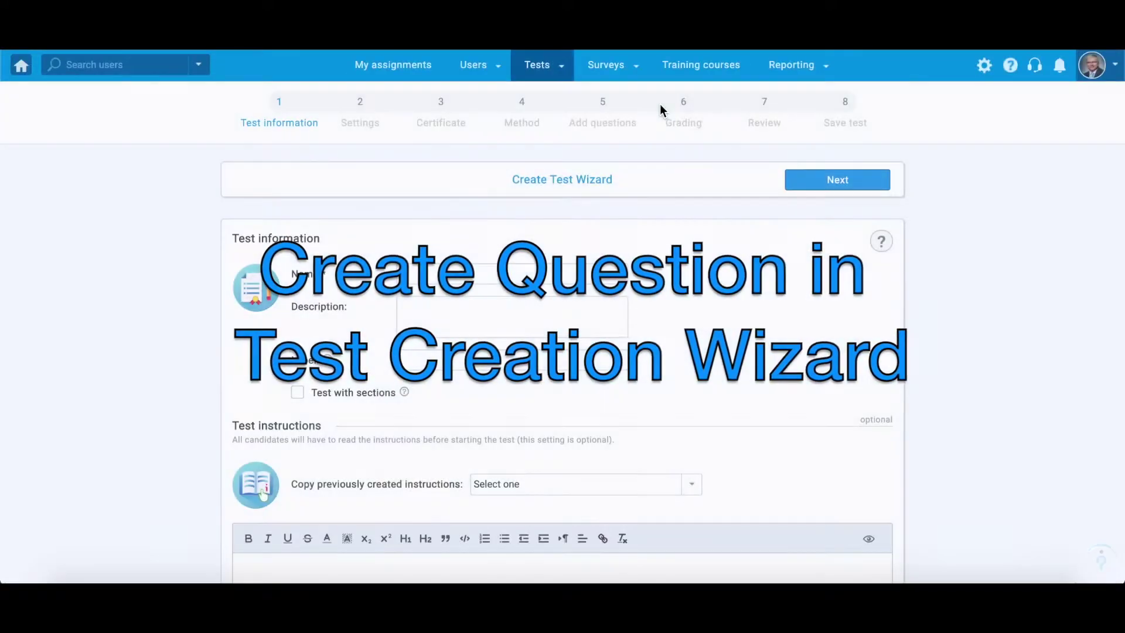
{"action": "type", "text": "General Knowledge Test"}
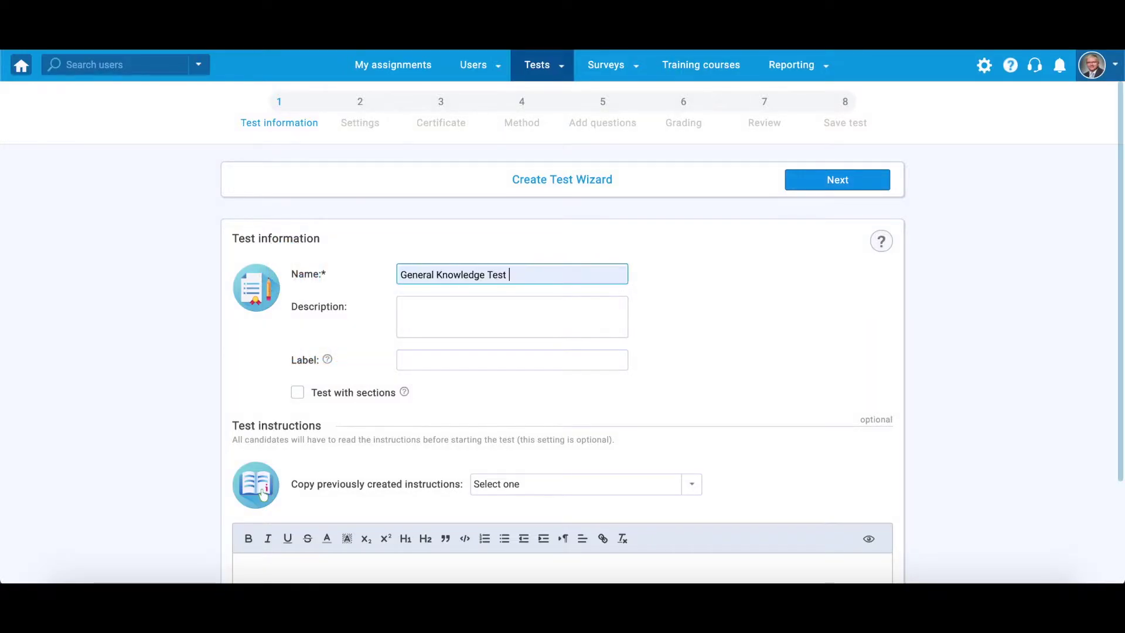
{"action": "left_click", "coordinate": [803, 181]}
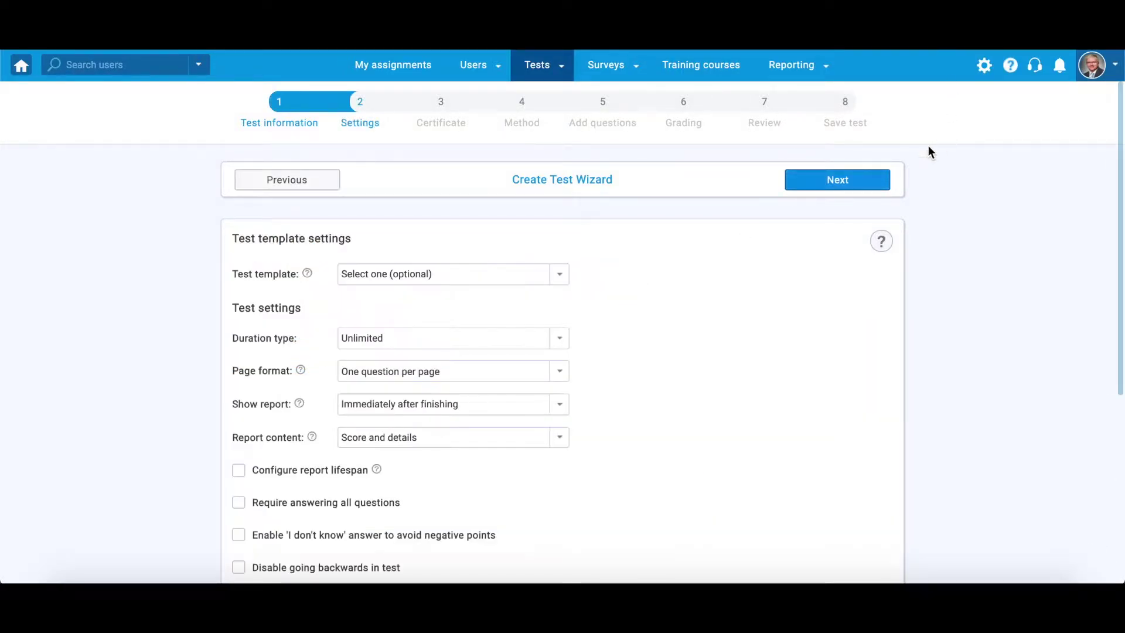
{"action": "left_click", "coordinate": [837, 179]}
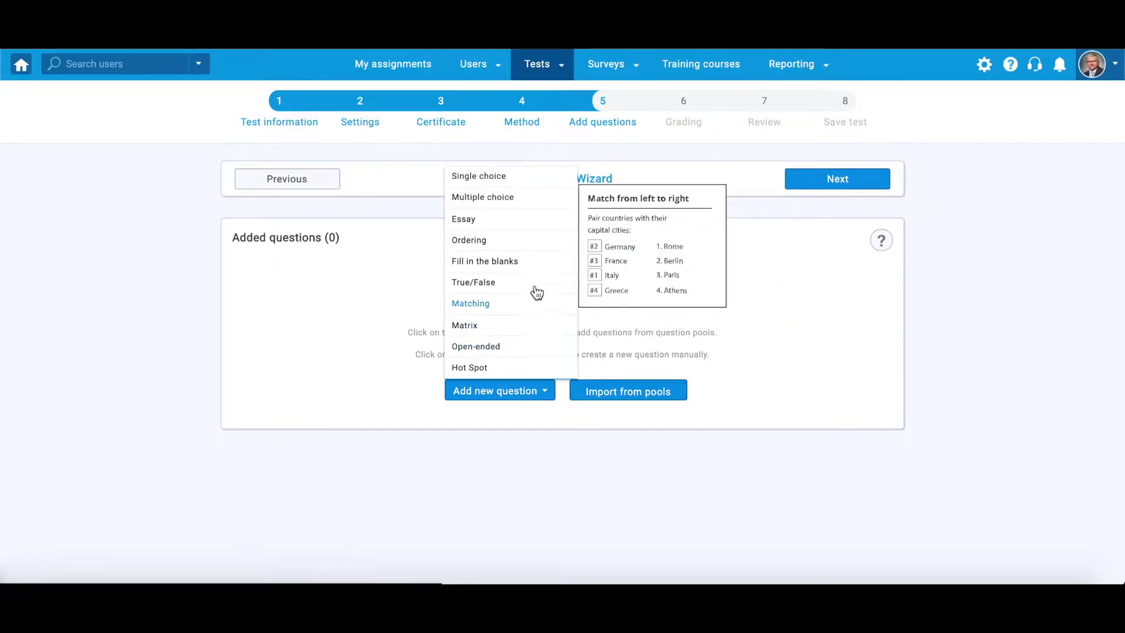
Add an Essay question worth 7 points with a penalty of 2
{"action": "left_click", "coordinate": [527, 225]}
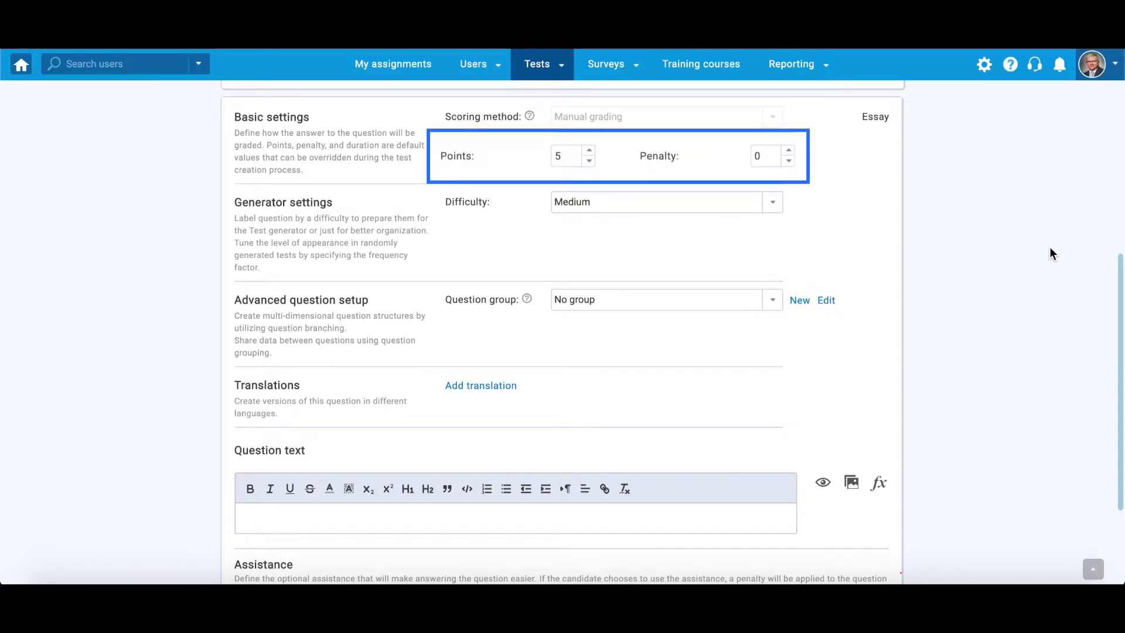
{"action": "left_click", "coordinate": [586, 146]}
{"action": "left_click", "coordinate": [586, 146]}
{"action": "left_click", "coordinate": [776, 146]}
{"action": "left_click", "coordinate": [776, 145]}
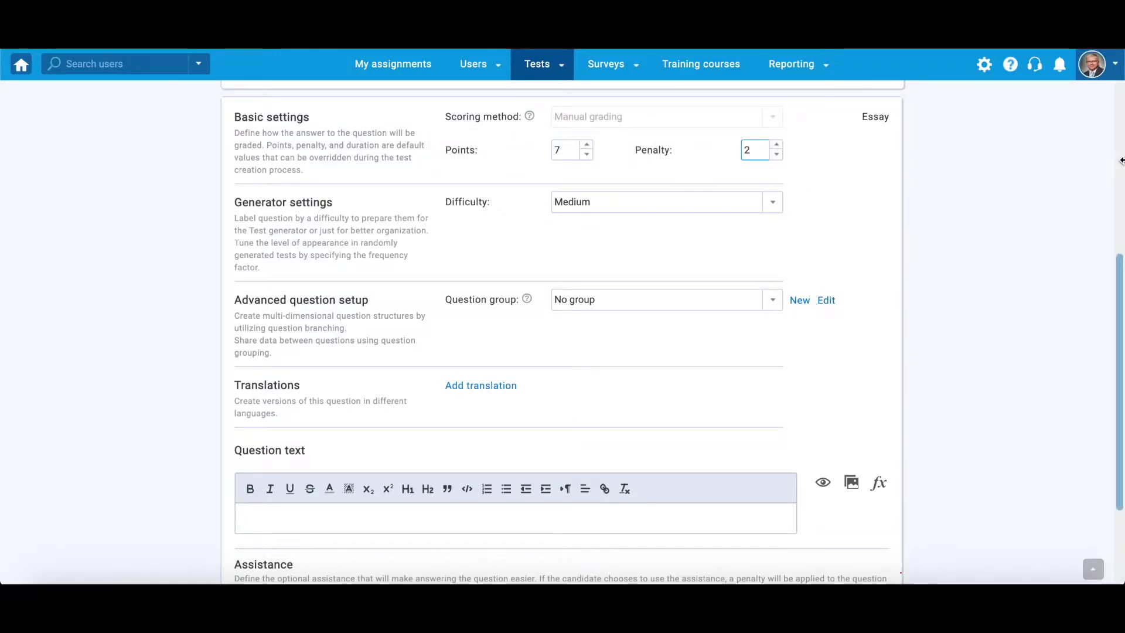
Paste 'Describe the concept of viral marketing.' as the question text and bold 'viral marketing'
{"action": "scroll", "coordinate": [562, 333], "scroll_direction": "down", "scroll_amount": 3}
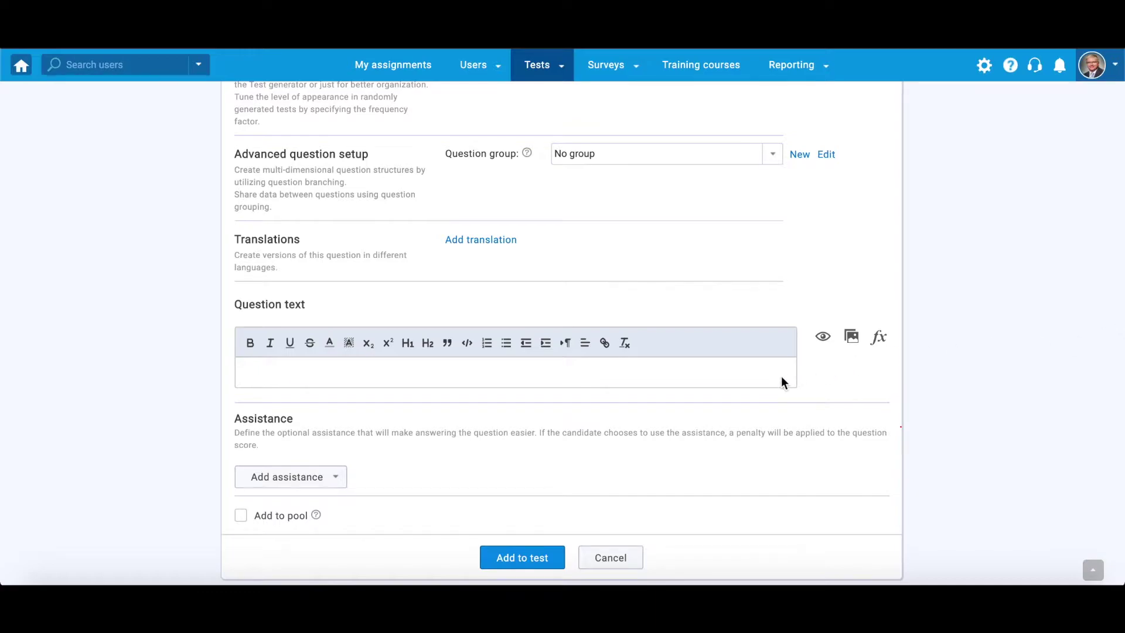
{"action": "left_click", "coordinate": [748, 368]}
{"action": "type", "text": "Describe the concept of viral marketing."}
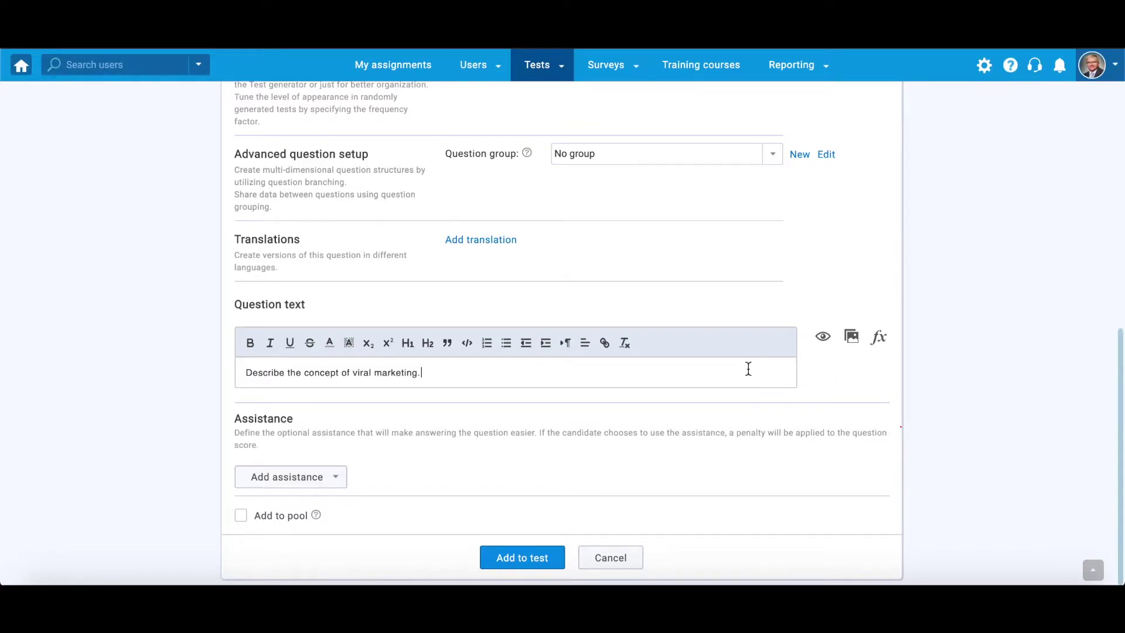
{"action": "left_click_drag", "start_coordinate": [417, 373], "coordinate": [354, 373]}
{"action": "left_click", "coordinate": [253, 344]}
{"action": "left_click", "coordinate": [452, 369]}
Browse the formula editor's Functions, Letters and Symbols categories, then close it unchanged
{"action": "scroll", "coordinate": [850, 363], "scroll_direction": "up", "scroll_amount": 1}
{"action": "left_click", "coordinate": [878, 381]}
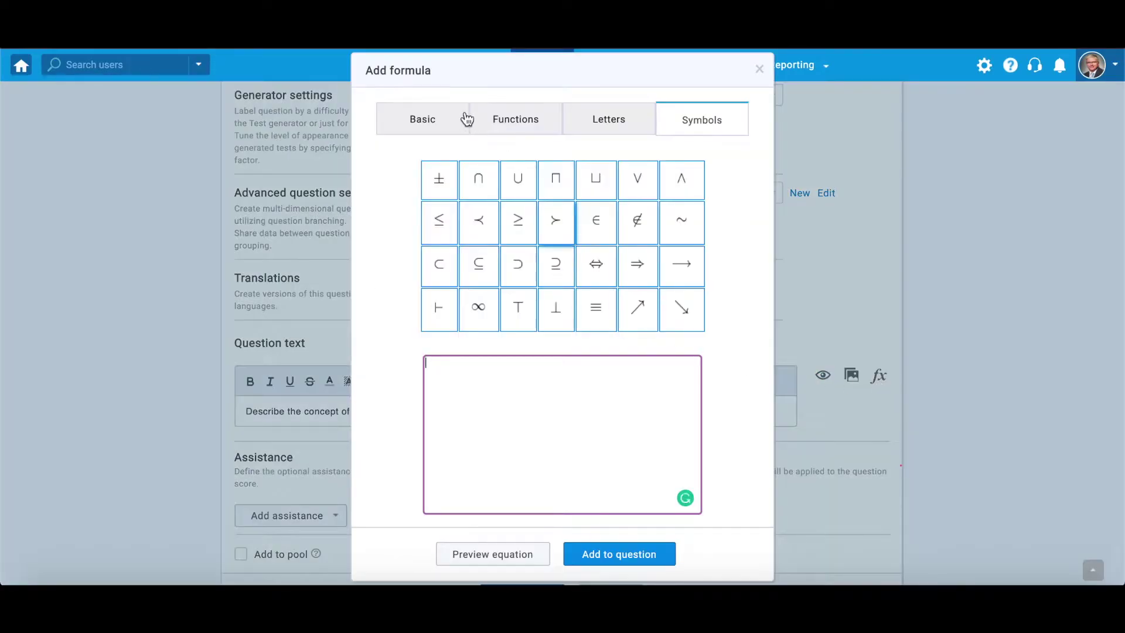
{"action": "left_click", "coordinate": [464, 117]}
{"action": "left_click", "coordinate": [511, 118]}
{"action": "left_click", "coordinate": [608, 119]}
{"action": "left_click", "coordinate": [738, 128]}
{"action": "left_click", "coordinate": [759, 68]}
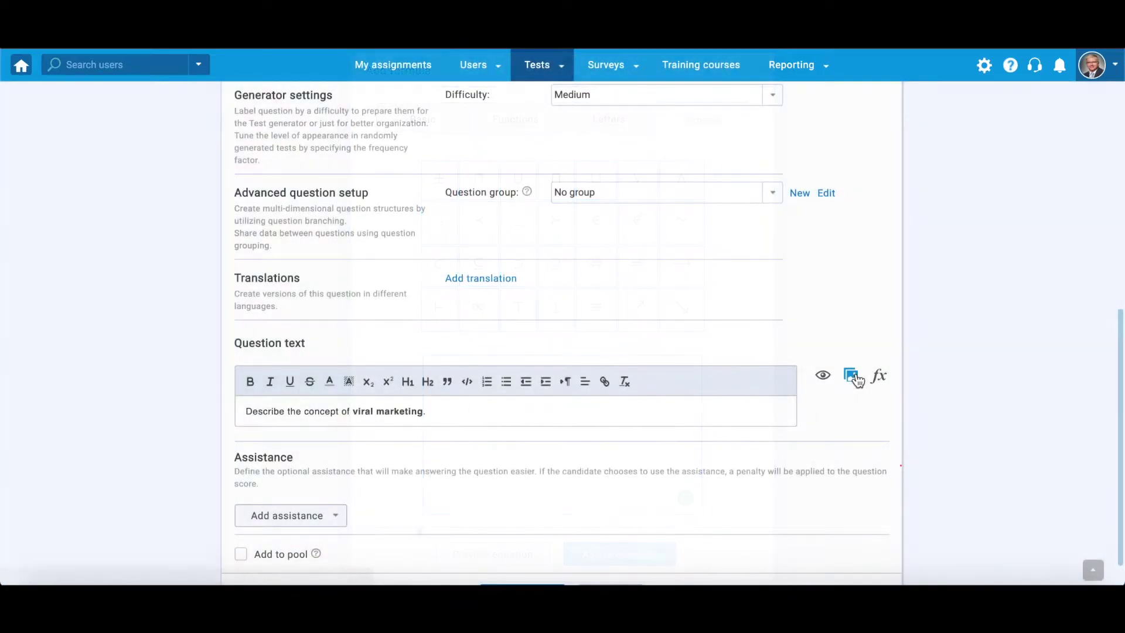
Insert the image What-Is-Viral-Marketing-1.jpg into the question
{"action": "left_click", "coordinate": [851, 374]}
{"action": "left_click", "coordinate": [487, 91]}
{"action": "left_click", "coordinate": [909, 396]}
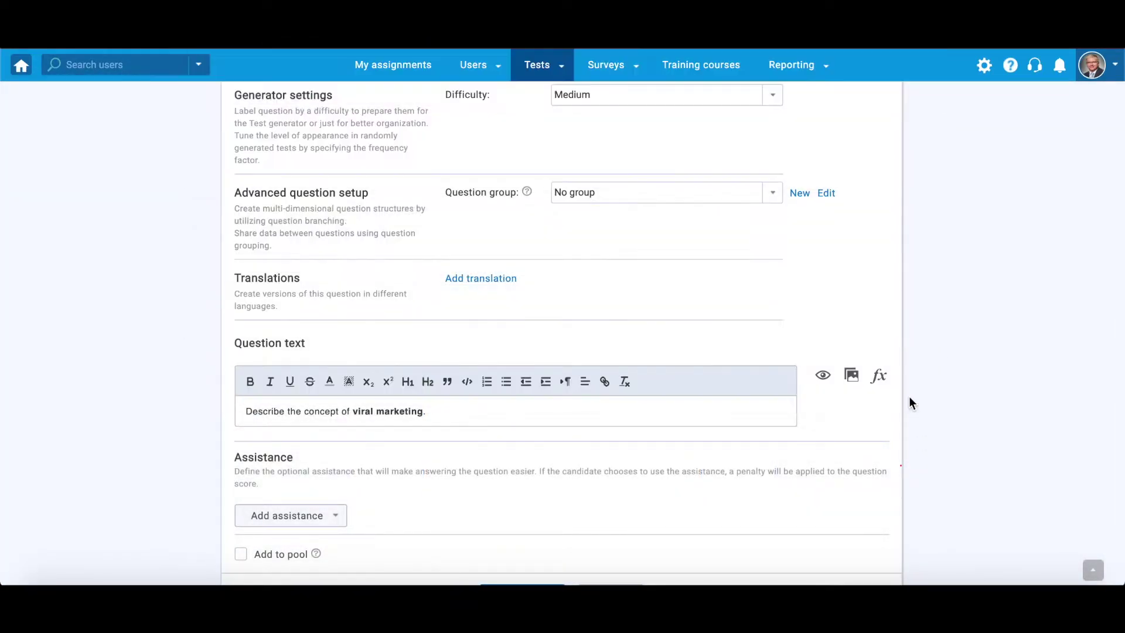
{"action": "scroll", "coordinate": [1121, 442], "scroll_direction": "down", "scroll_amount": 5}
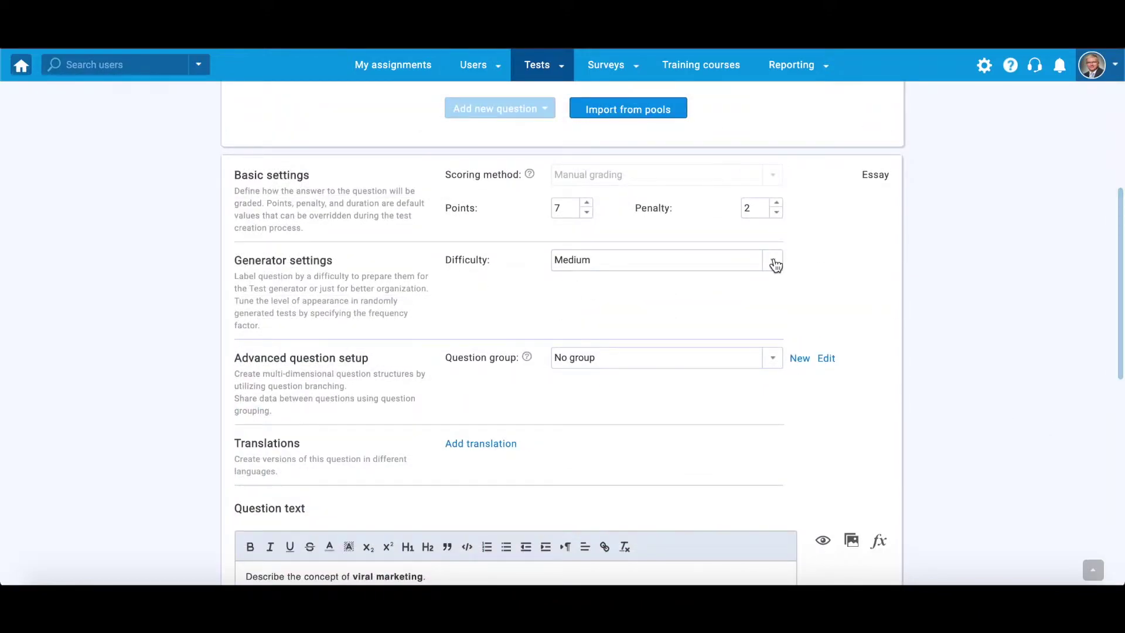
{"action": "left_click", "coordinate": [775, 265]}
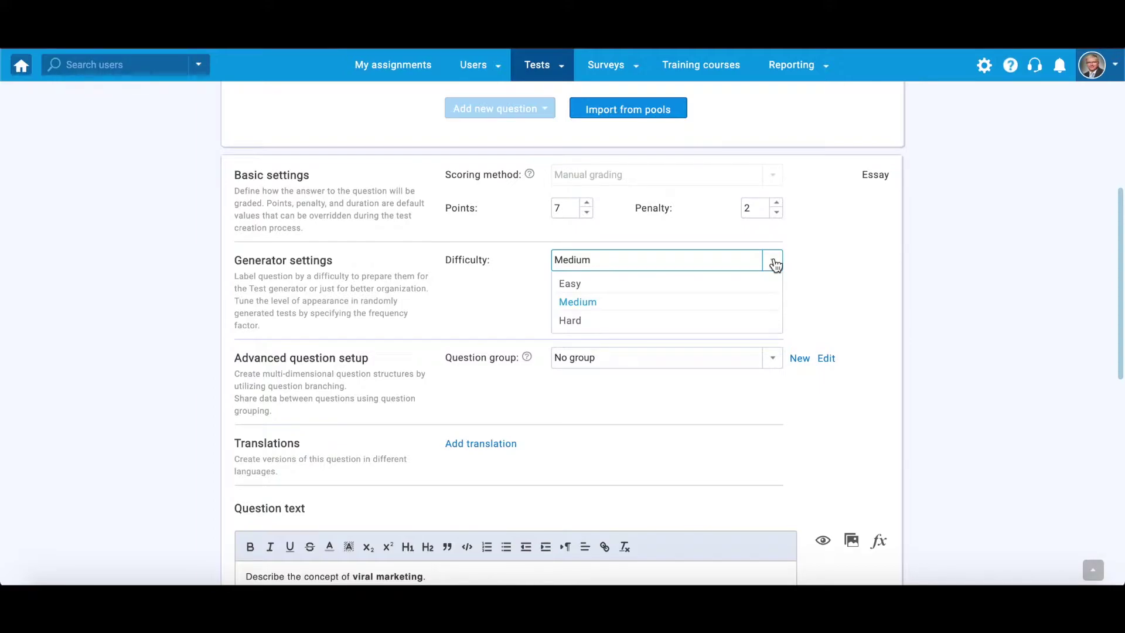
Rate the question Hard and create a Marketing question group with a description and Marketing.jpg
{"action": "left_click", "coordinate": [697, 327]}
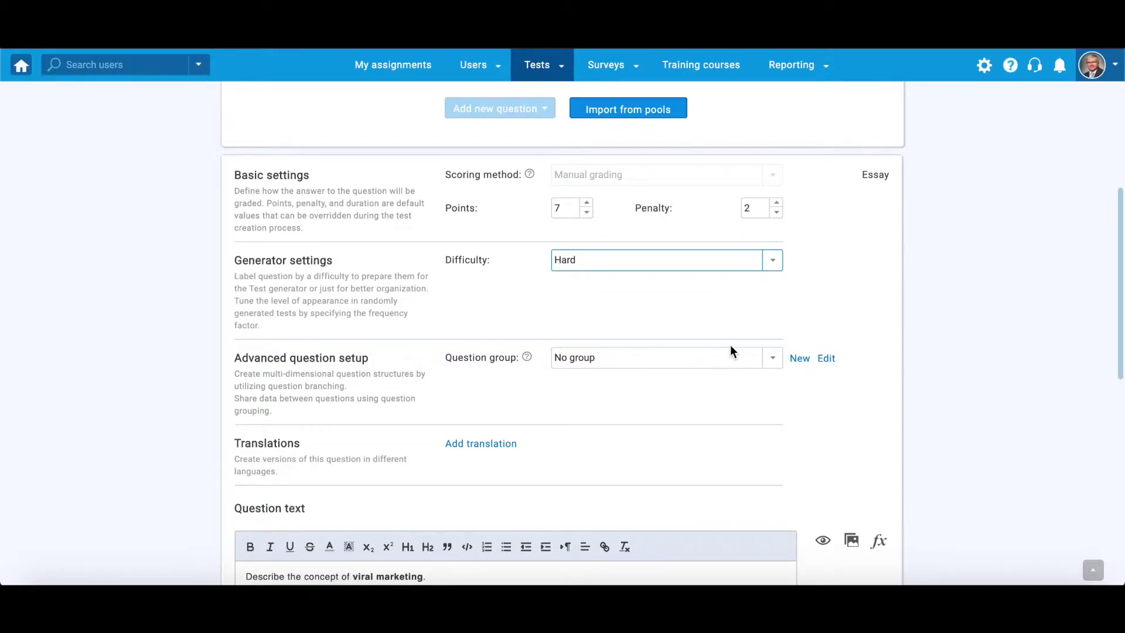
{"action": "left_click", "coordinate": [796, 365]}
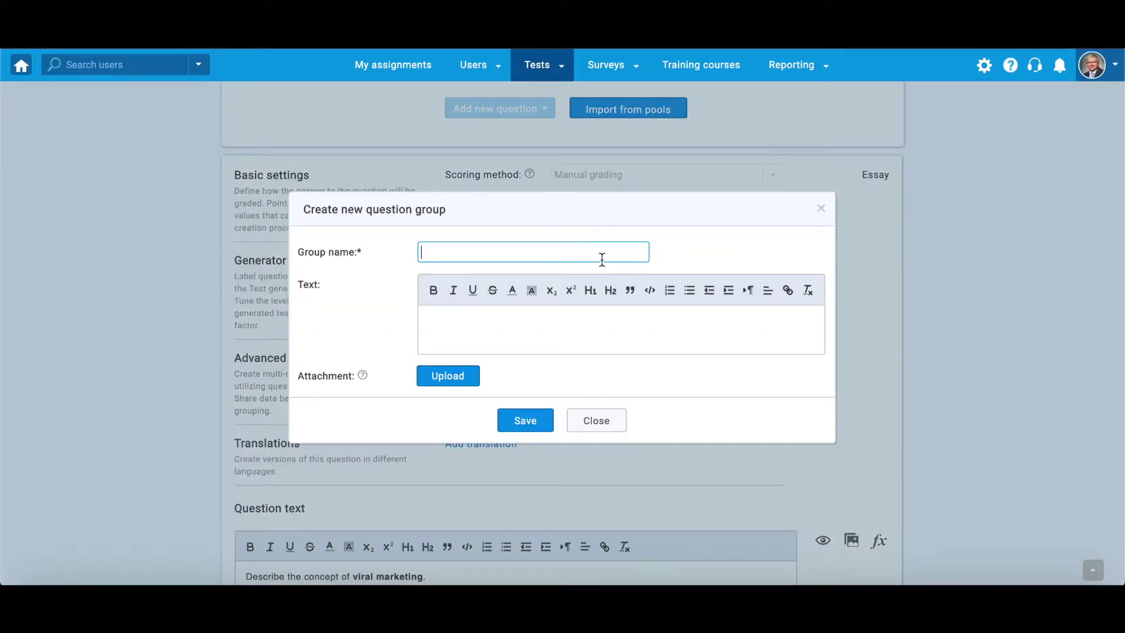
{"action": "type", "text": "Marketing"}
{"action": "left_click", "coordinate": [656, 327]}
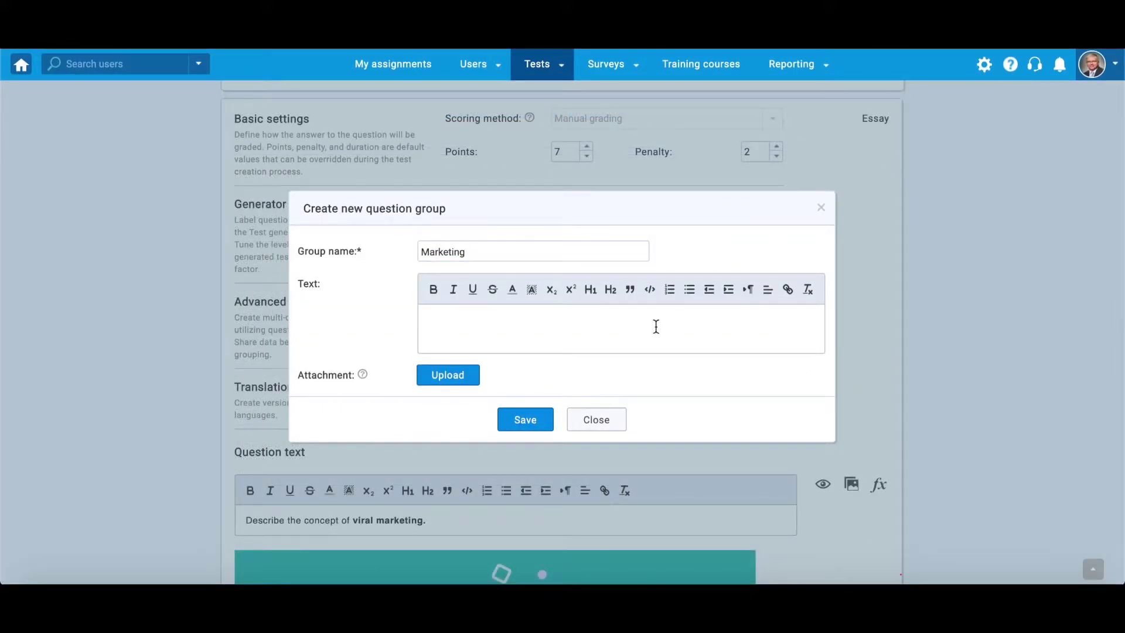
{"action": "type", "text": "Marketing is one of the essential organizational functions - these questions aim to explore the students in depth knowledge about relevant marketing concepts."}
{"action": "left_click", "coordinate": [471, 374]}
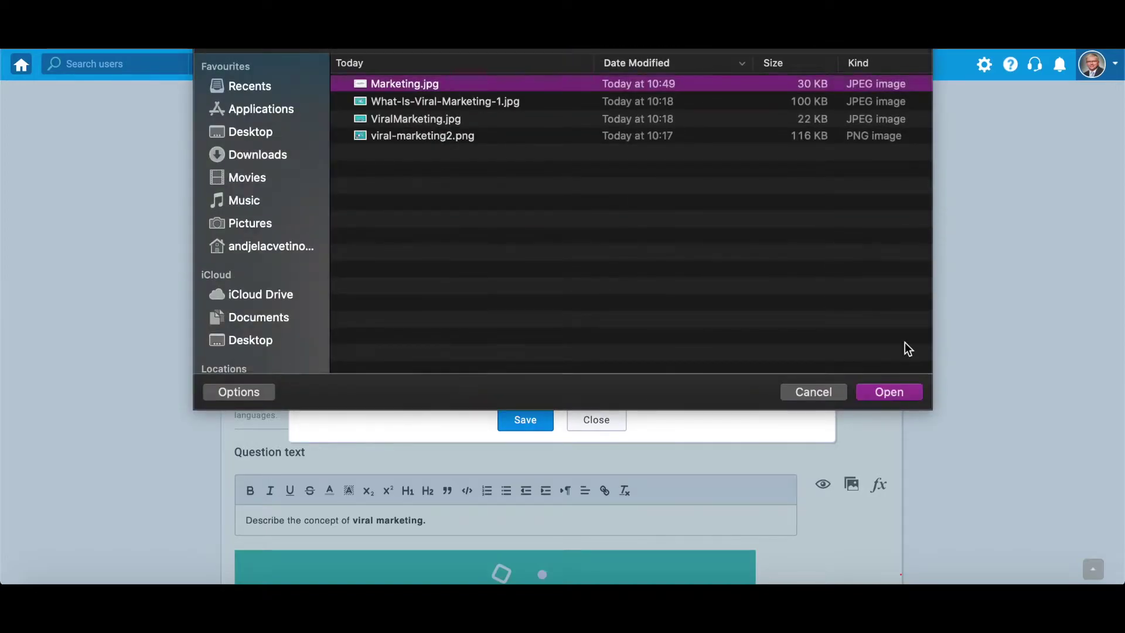
{"action": "left_click", "coordinate": [905, 391]}
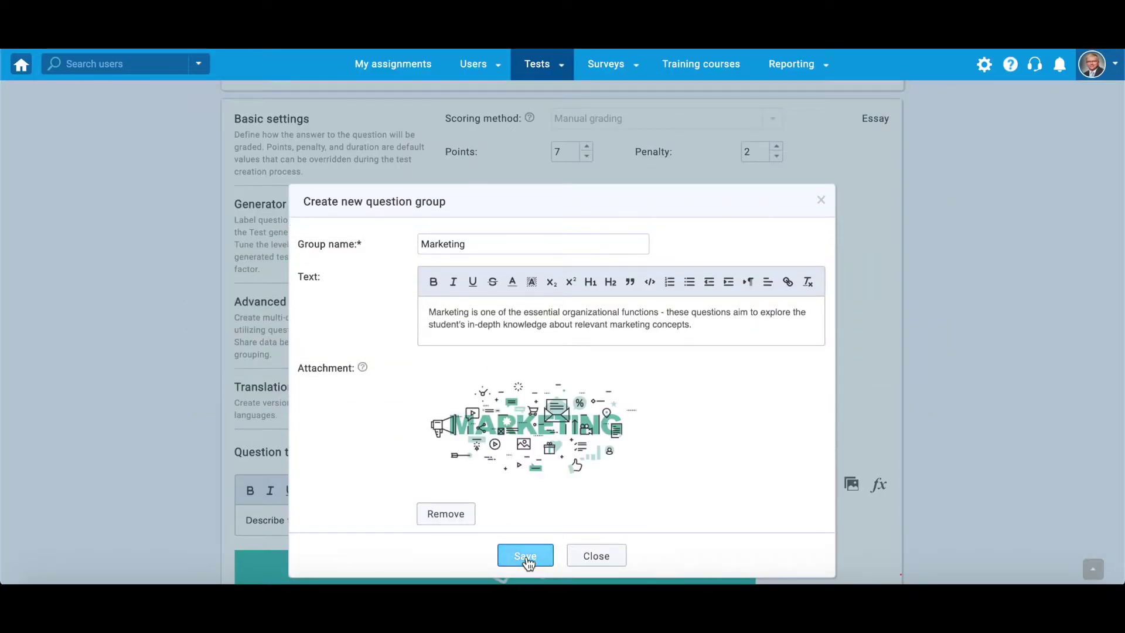
{"action": "left_click", "coordinate": [525, 556]}
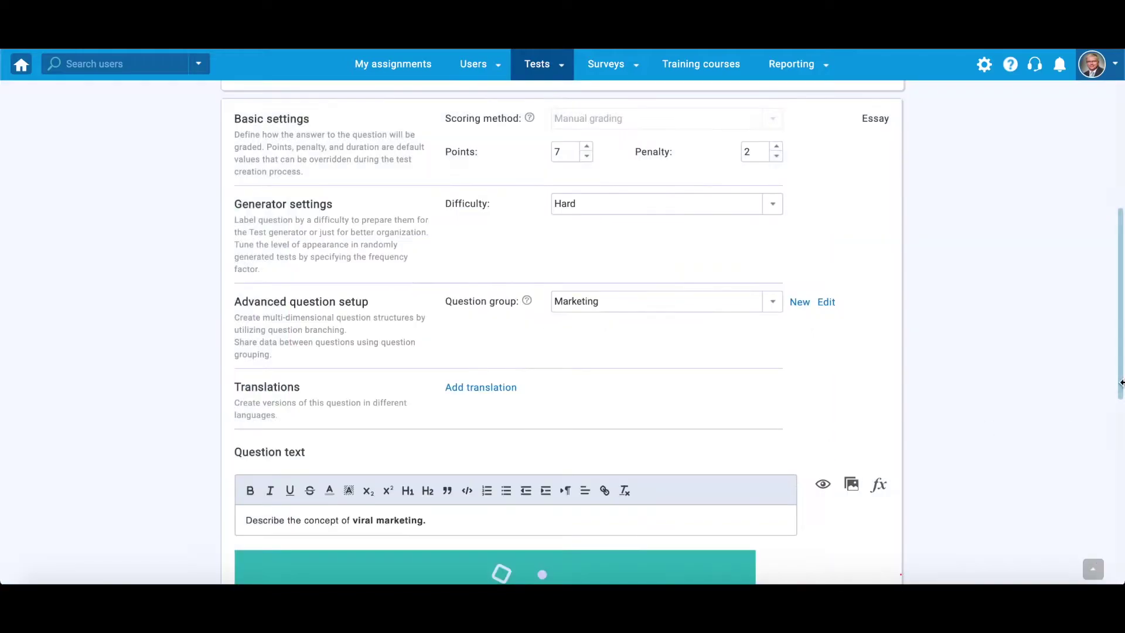
Begin an Afrikanns translation of the question, then cancel it without saving
{"action": "left_click", "coordinate": [506, 390]}
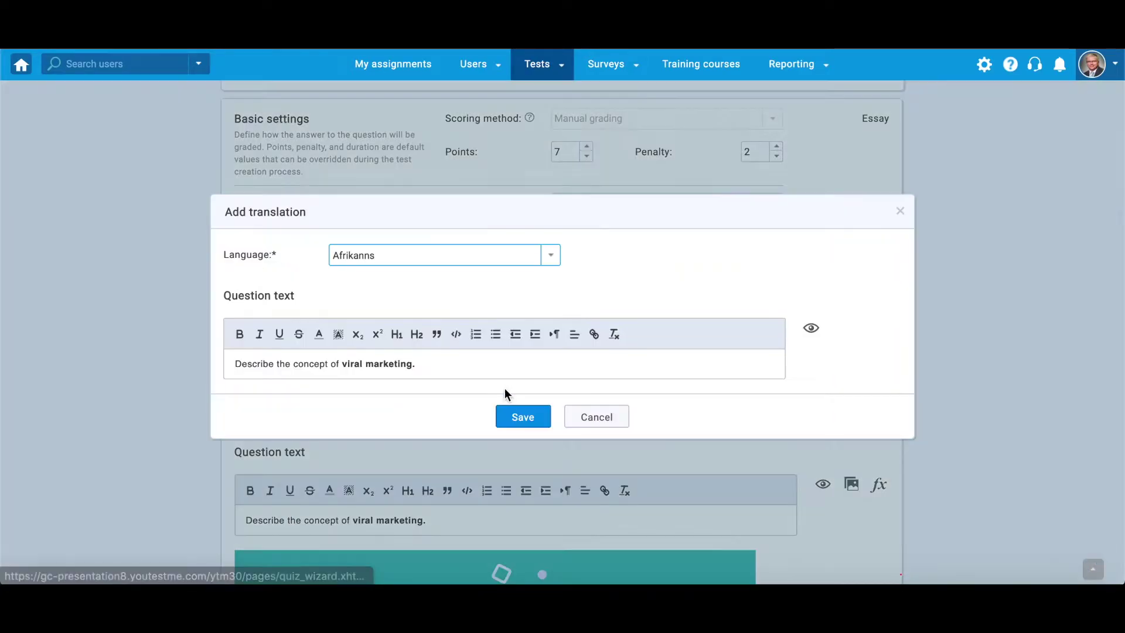
{"action": "left_click", "coordinate": [551, 262]}
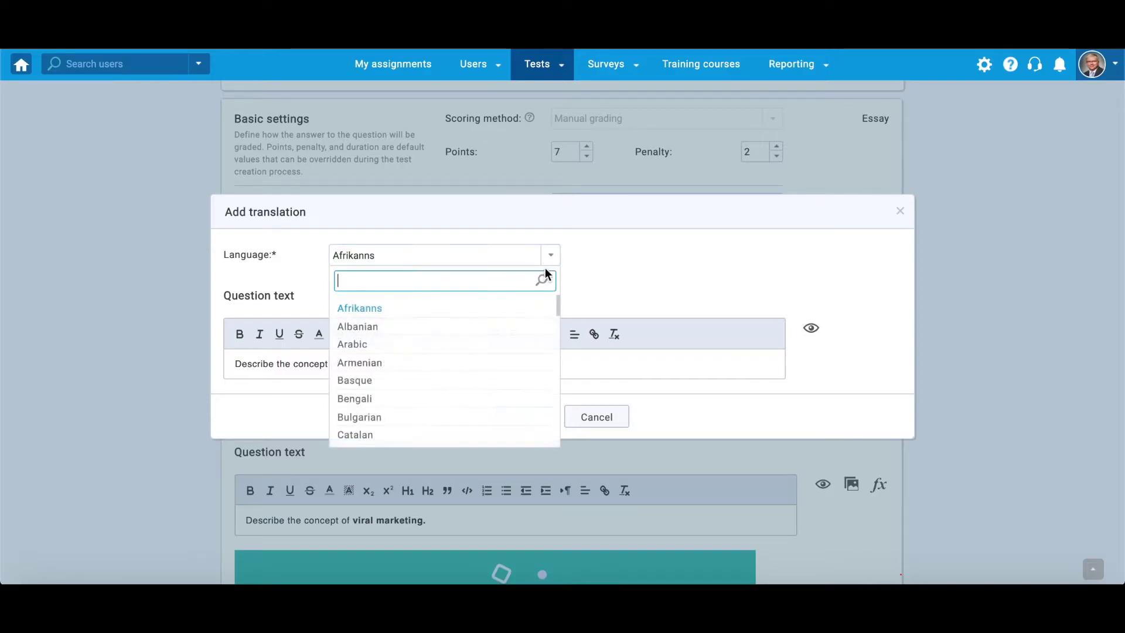
{"action": "scroll", "coordinate": [533, 323], "scroll_direction": "down", "scroll_amount": 8}
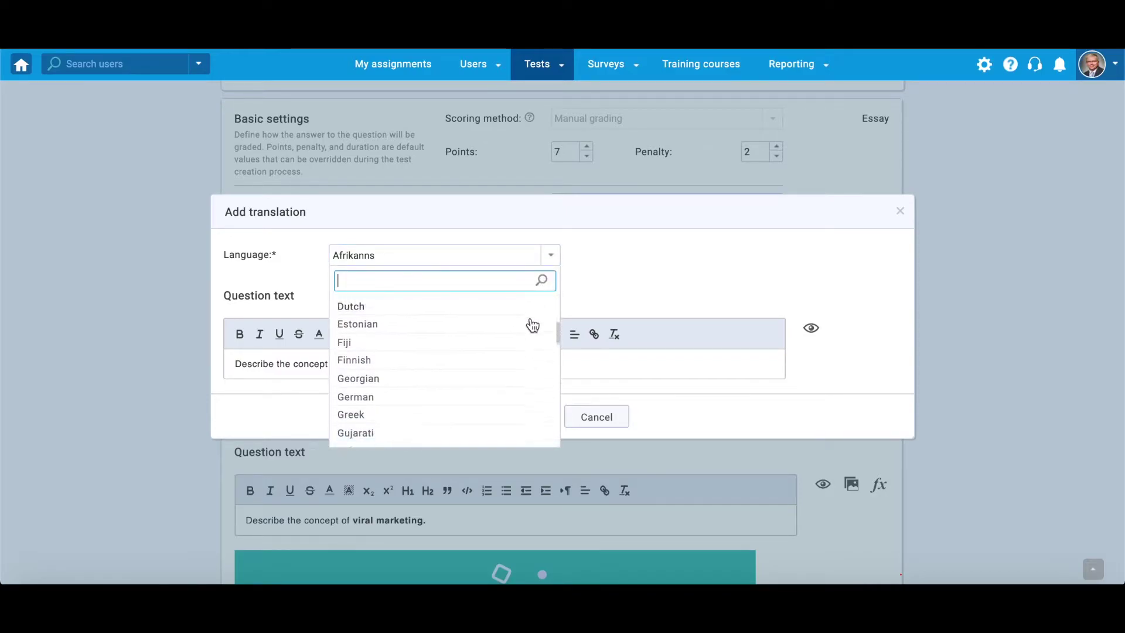
{"action": "scroll", "coordinate": [533, 325], "scroll_direction": "down", "scroll_amount": 5}
{"action": "left_click", "coordinate": [740, 274]}
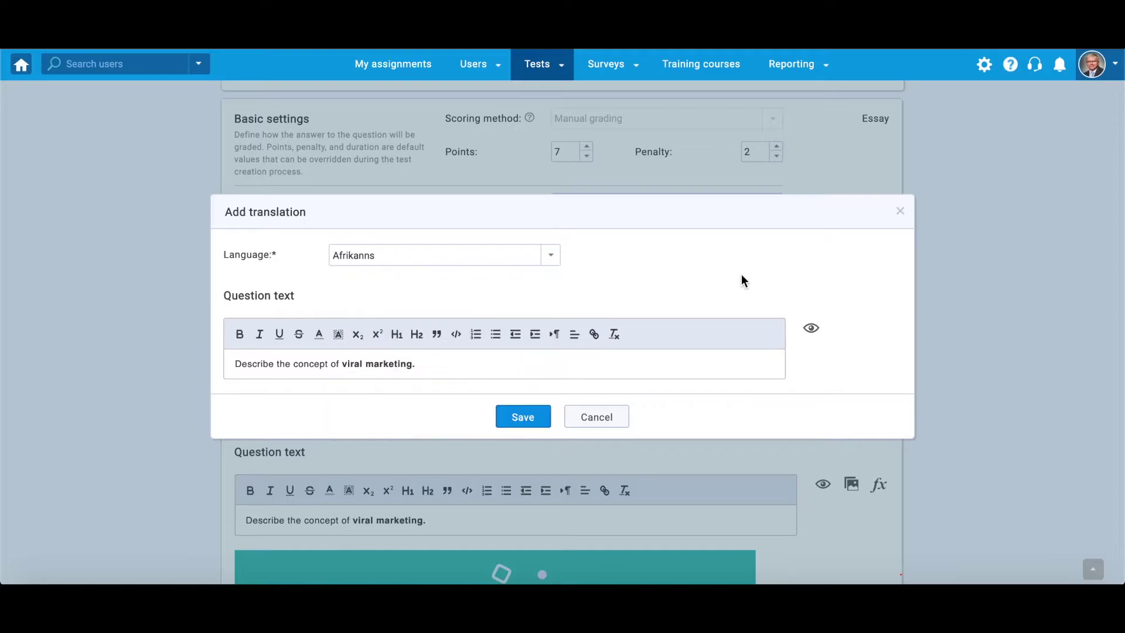
{"action": "left_click", "coordinate": [666, 373]}
{"action": "left_click", "coordinate": [619, 415]}
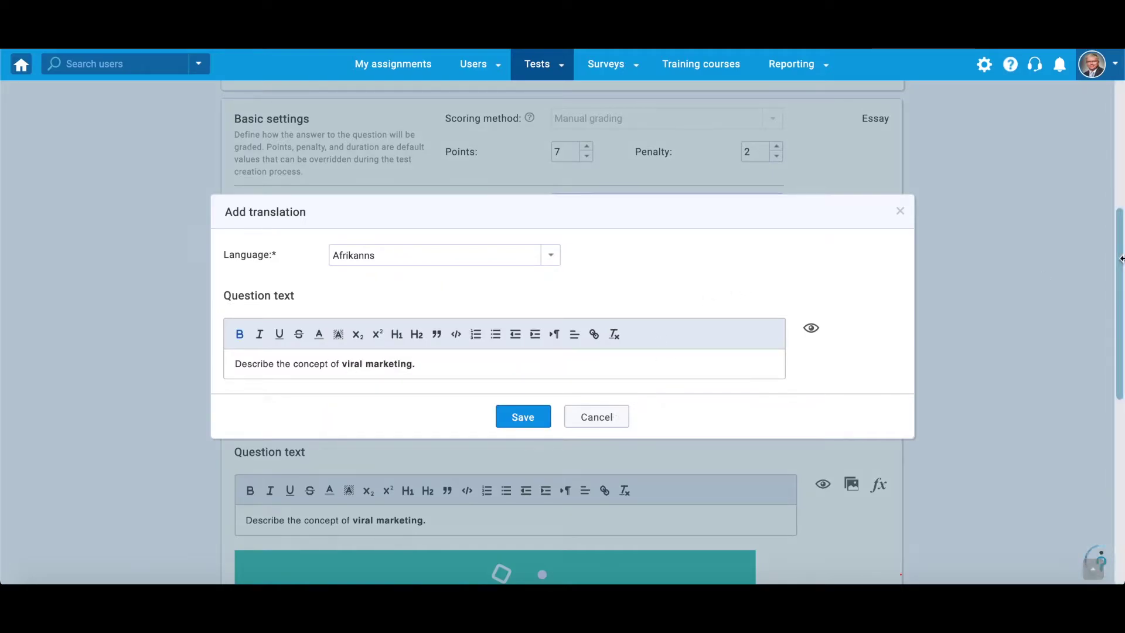
{"action": "scroll", "coordinate": [1087, 477], "scroll_direction": "down", "scroll_amount": 10}
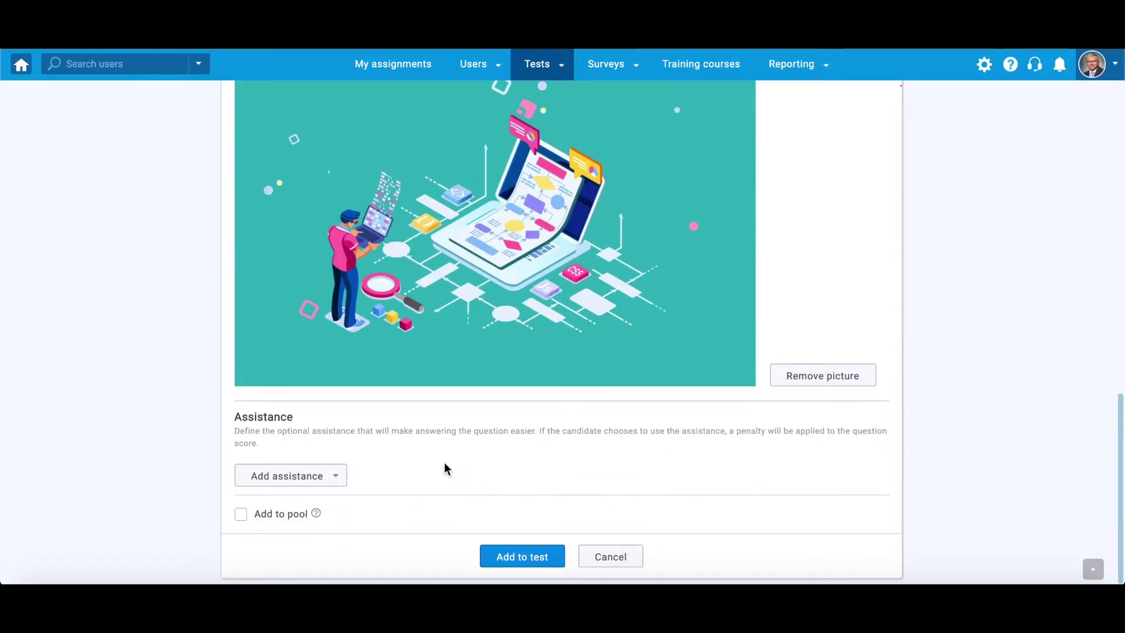
Add a hint about key communication channels with a hint penalty of 2
{"action": "left_click", "coordinate": [335, 478]}
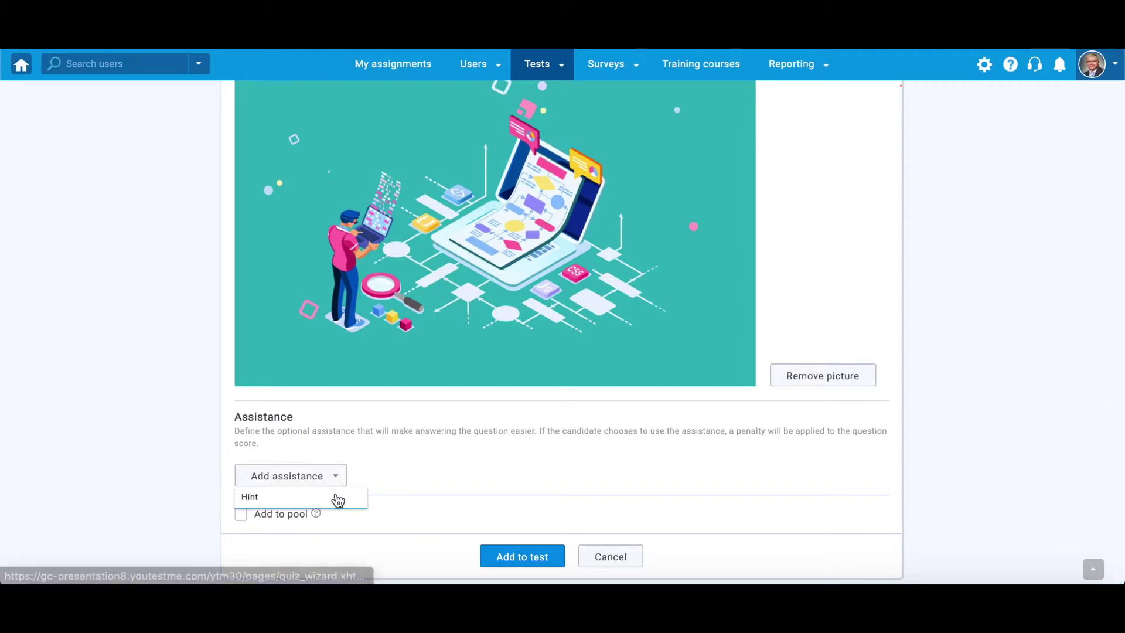
{"action": "left_click", "coordinate": [336, 497]}
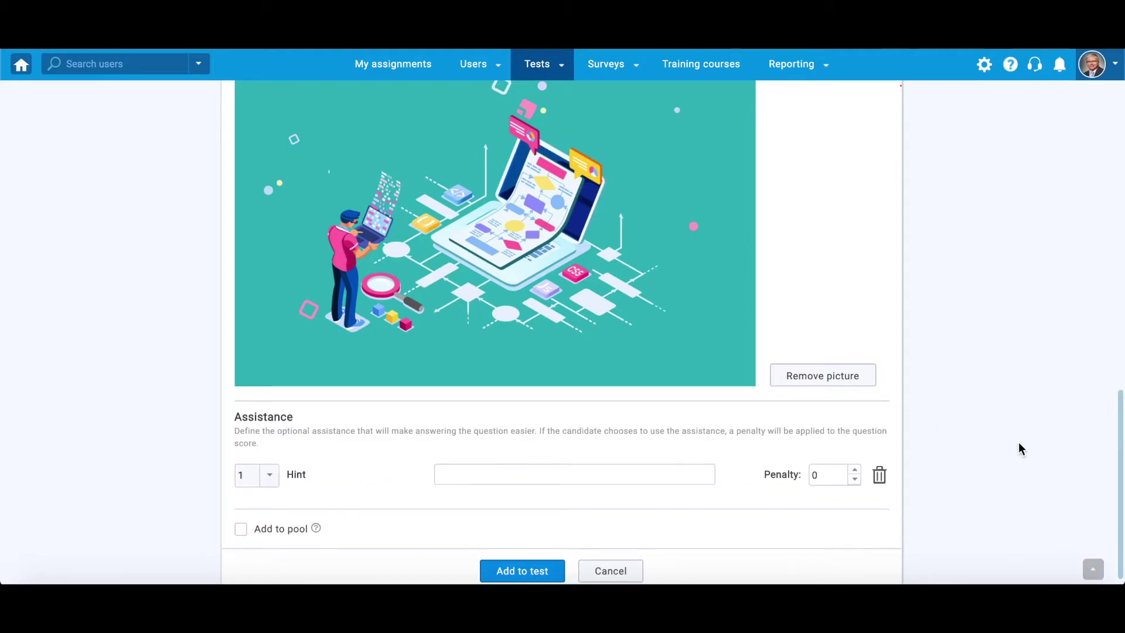
{"action": "left_click", "coordinate": [646, 475]}
{"action": "type", "text": "Remember to mention its key communication channels."}
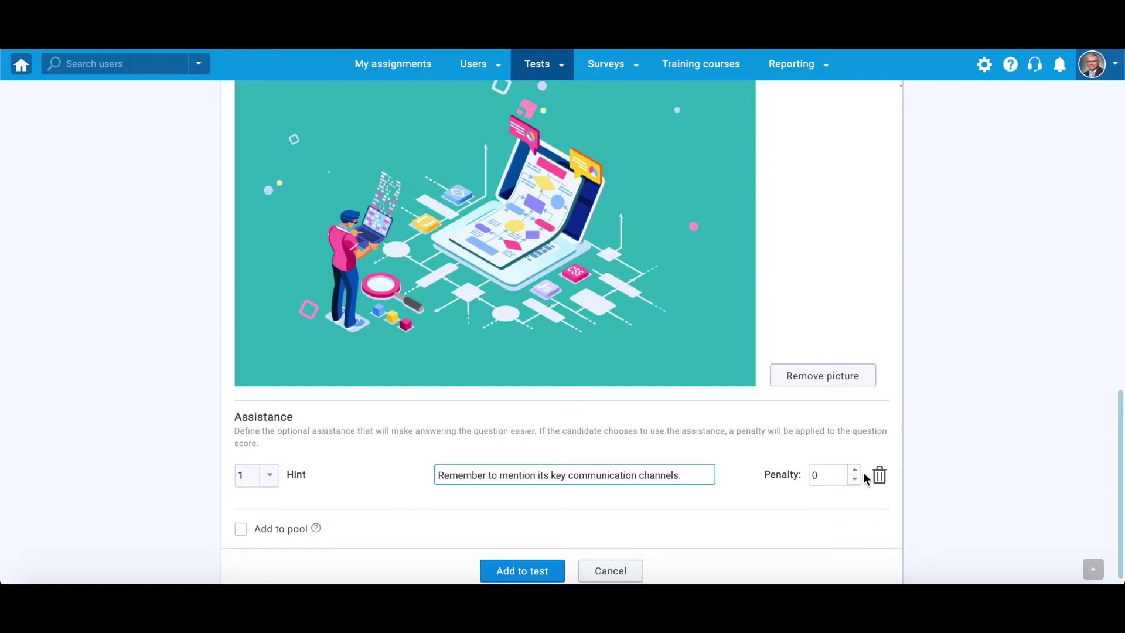
{"action": "left_click", "coordinate": [855, 471]}
{"action": "left_click", "coordinate": [855, 471]}
{"action": "left_click", "coordinate": [783, 521]}
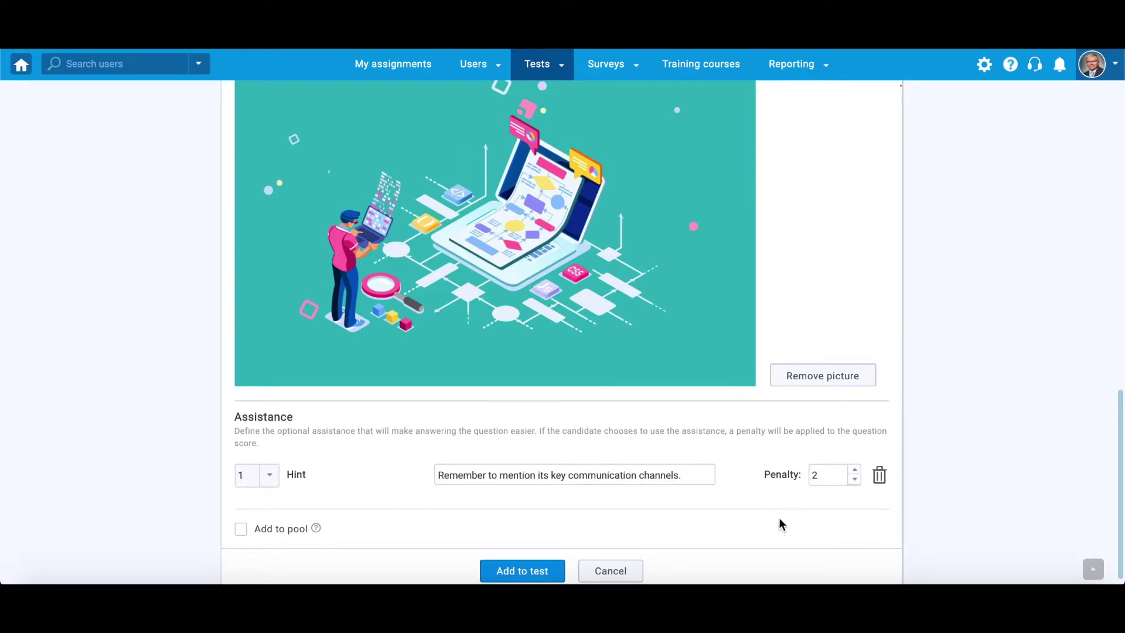
Add the question to the General Knowledge question pool
{"action": "left_click", "coordinate": [241, 531]}
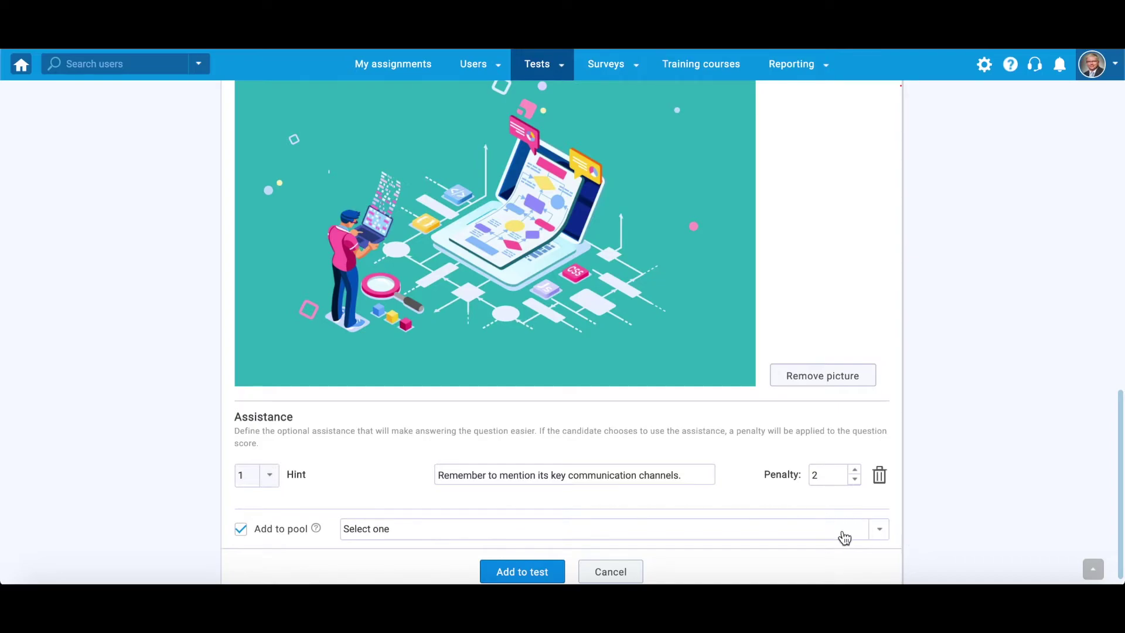
{"action": "left_click", "coordinate": [876, 533]}
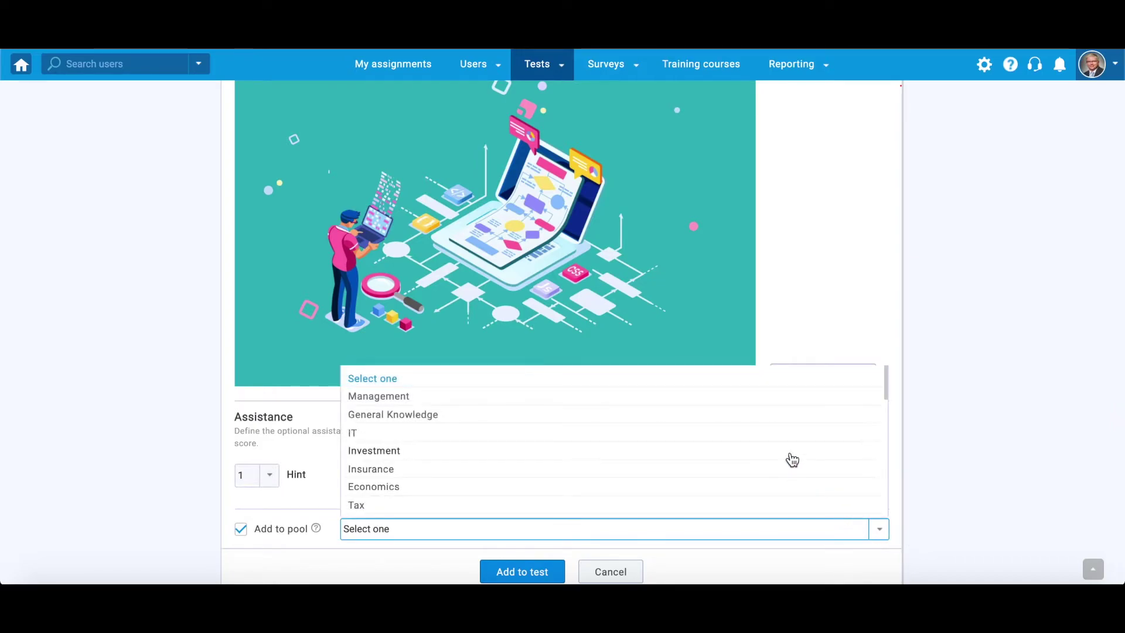
{"action": "left_click", "coordinate": [426, 414]}
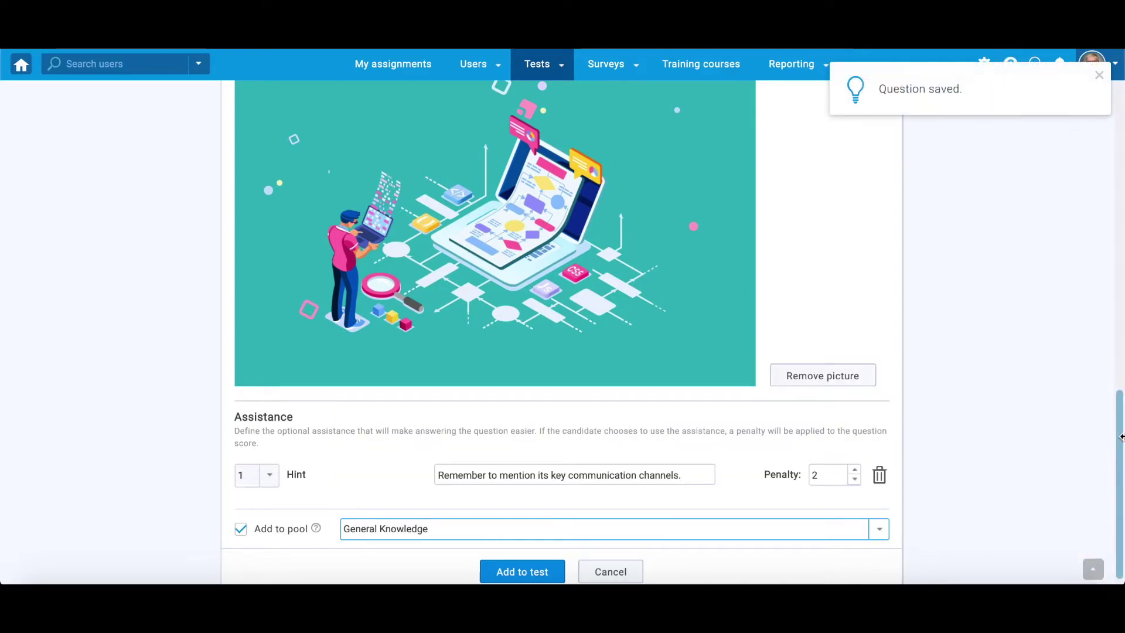
Dismiss the Question saved notice and open the viral marketing question for editing
{"action": "scroll", "coordinate": [1120, 436], "scroll_direction": "down", "scroll_amount": 1}
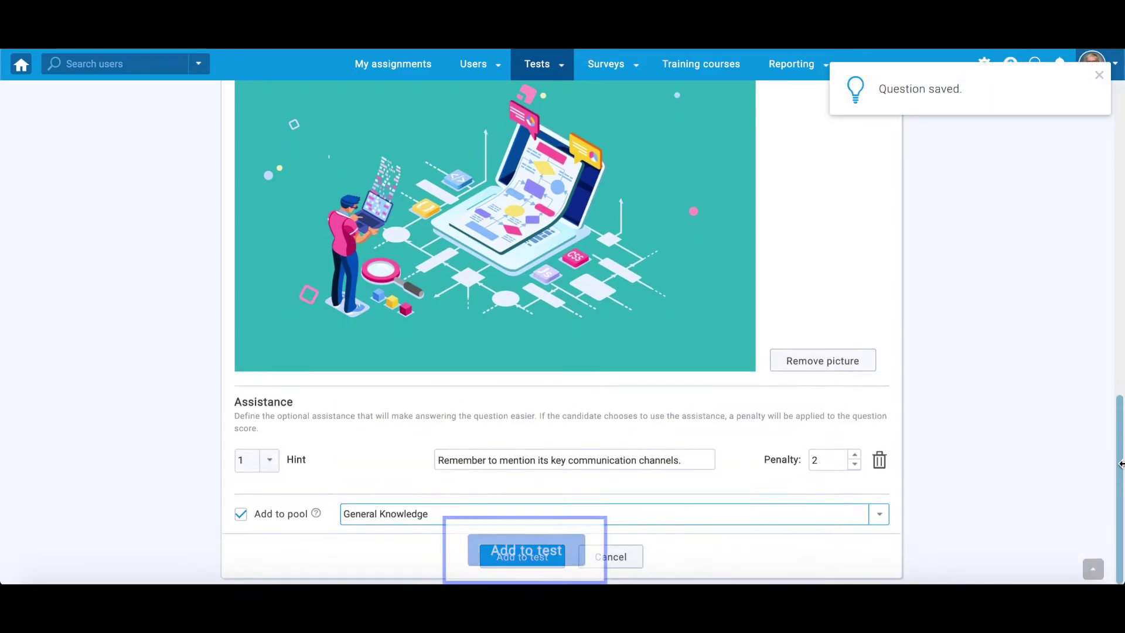
{"action": "left_click", "coordinate": [1100, 77]}
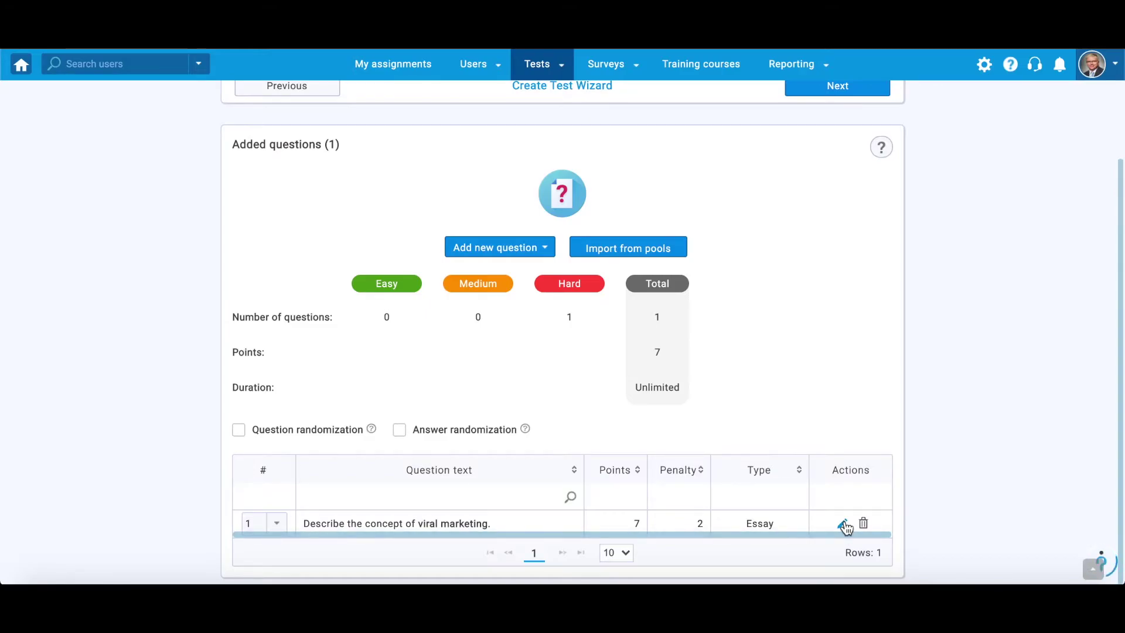
{"action": "left_click", "coordinate": [843, 521]}
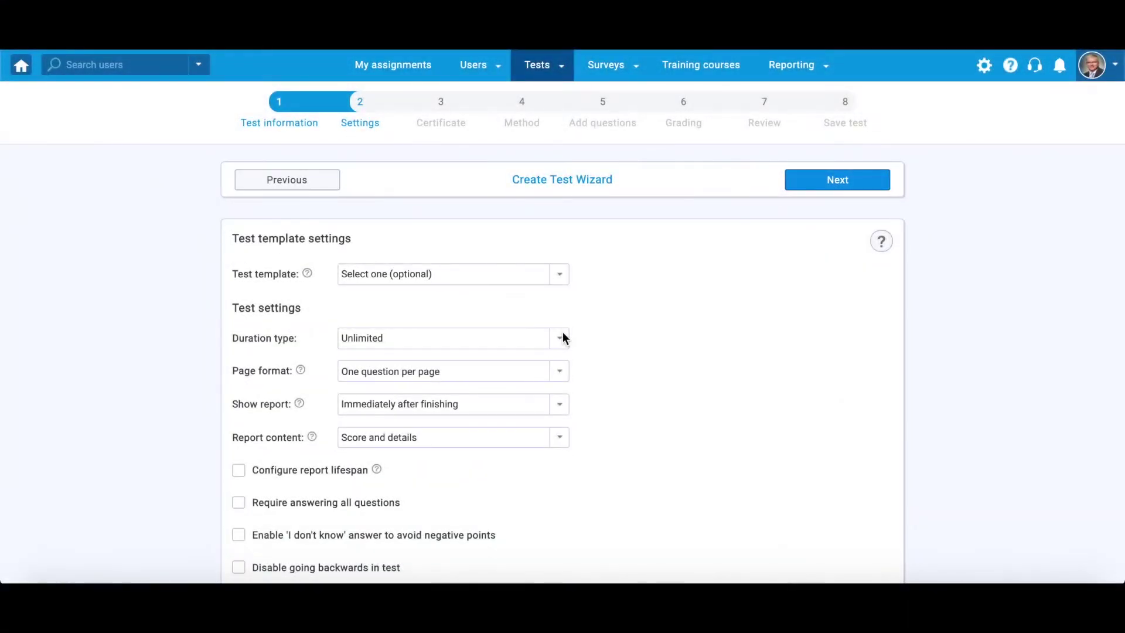
Switch the test's duration type to Time per question and set the question's duration minutes
{"action": "left_click", "coordinate": [558, 350]}
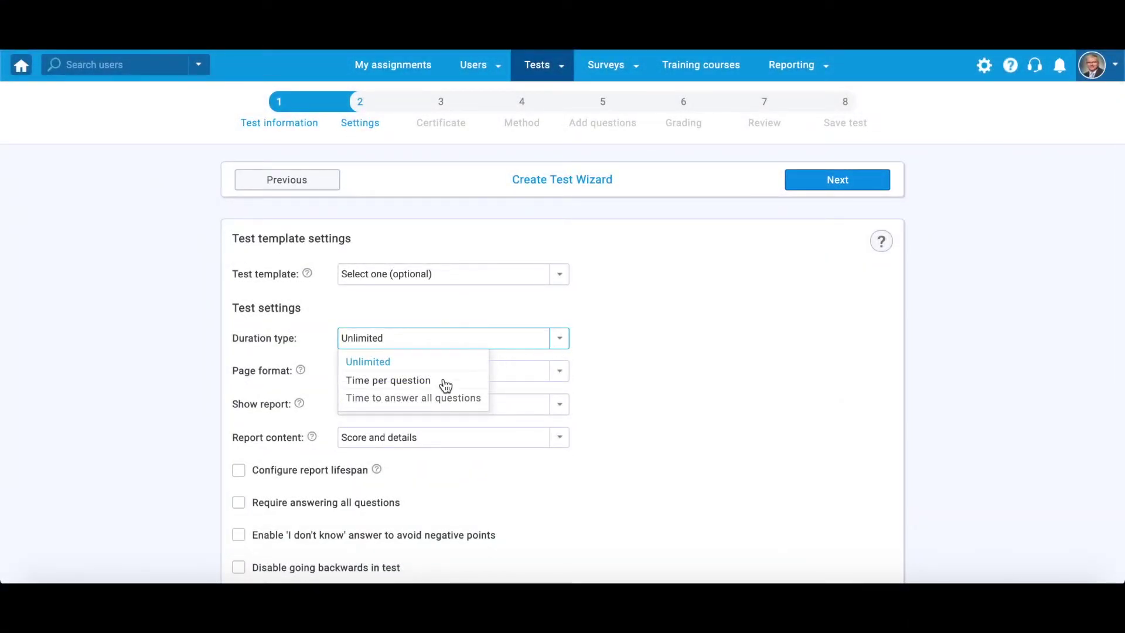
{"action": "left_click", "coordinate": [445, 382]}
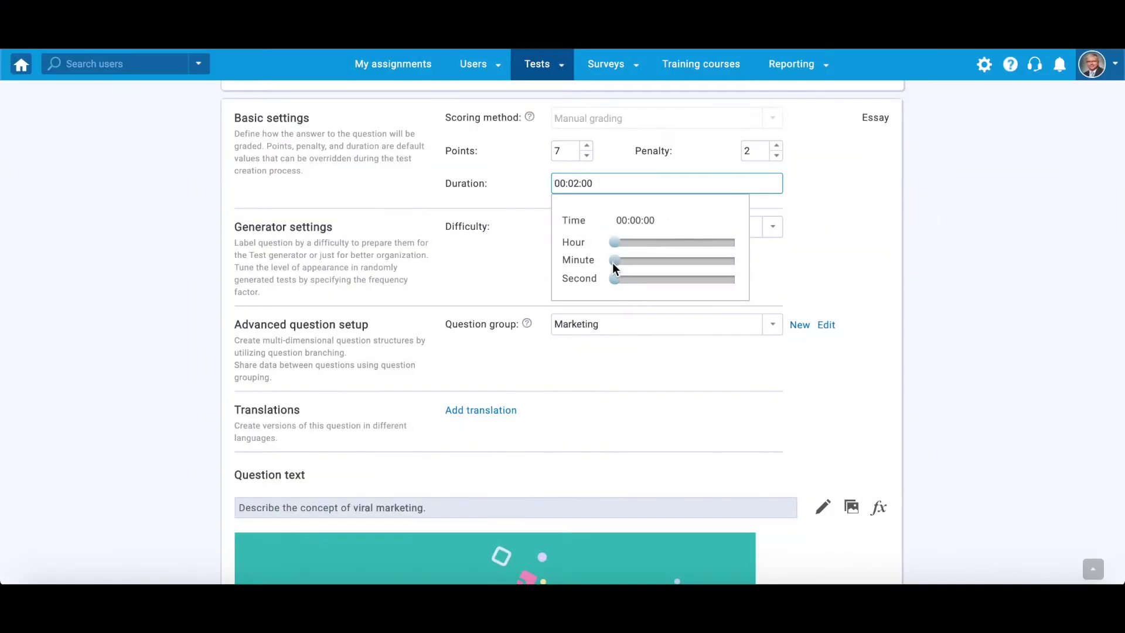
{"action": "left_click_drag", "start_coordinate": [614, 260], "coordinate": [673, 258]}
Fix the question duration at 00:30:00 and add Additional time assistance, setting its minutes
{"action": "left_click", "coordinate": [886, 256]}
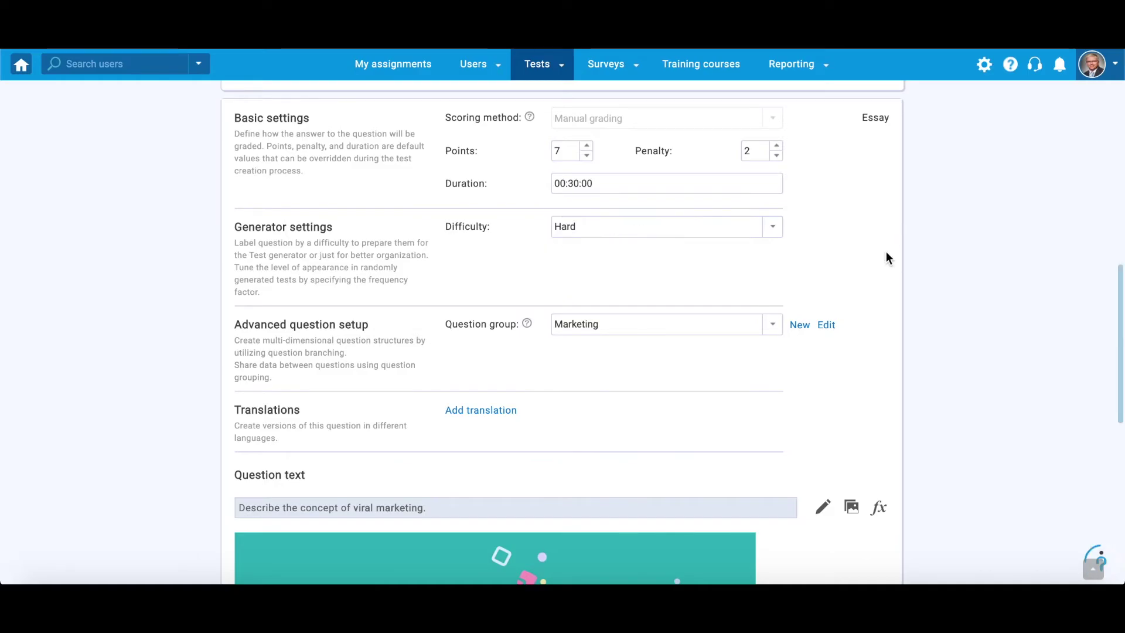
{"action": "scroll", "coordinate": [1121, 228], "scroll_direction": "down", "scroll_amount": 8}
{"action": "left_click", "coordinate": [336, 477]}
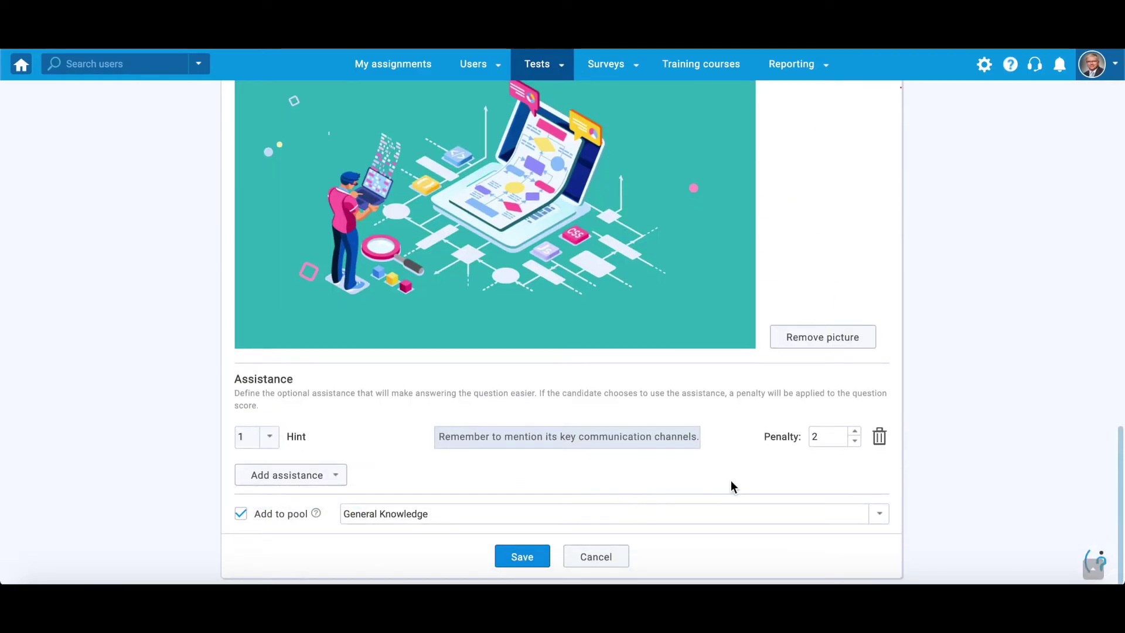
{"action": "left_click", "coordinate": [469, 474]}
{"action": "left_click_drag", "start_coordinate": [498, 364], "coordinate": [530, 369]}
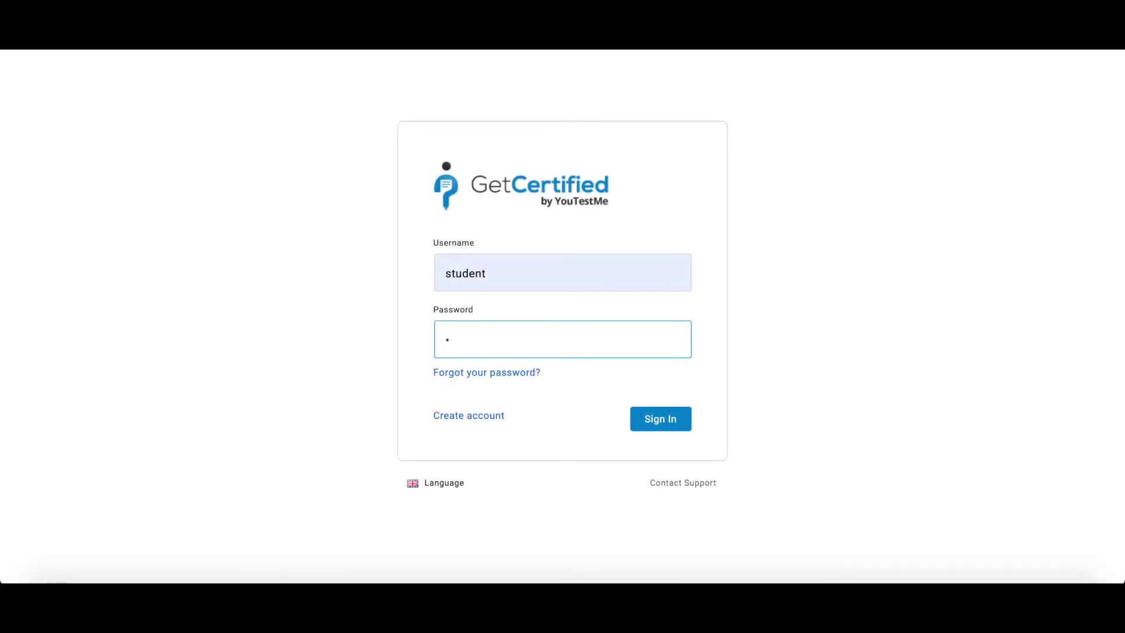
Sign in with the student password, start the General Knowledge Test and agree to its instructions
{"action": "type", "text": "tudent1"}
{"action": "key", "text": "Return"}
{"action": "left_click", "coordinate": [576, 243]}
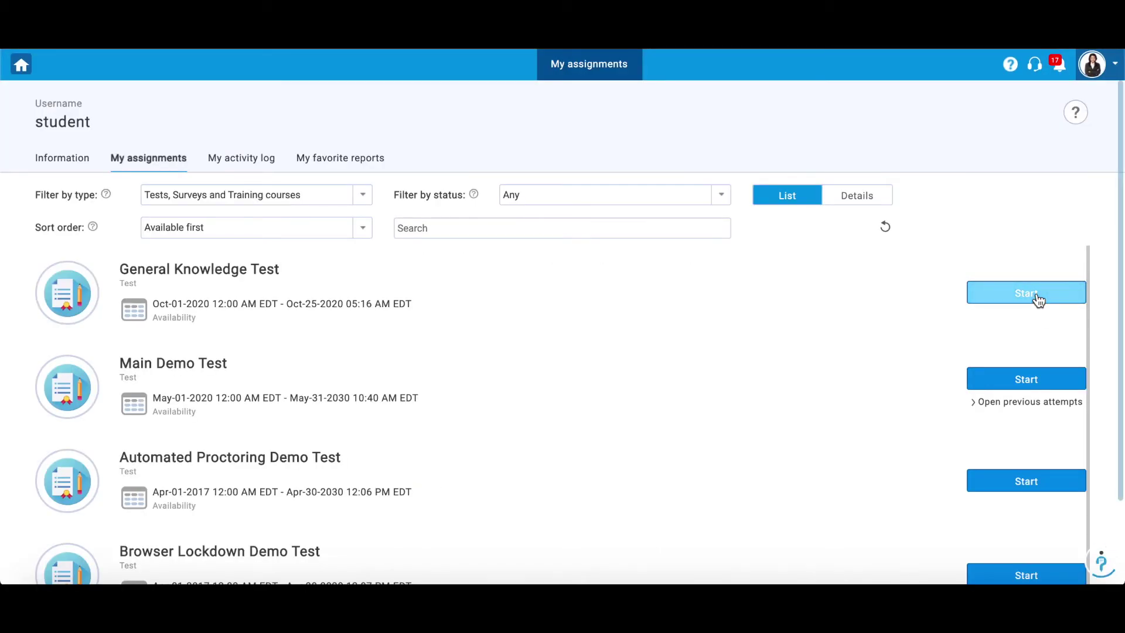
{"action": "left_click", "coordinate": [1036, 293]}
{"action": "left_click", "coordinate": [273, 438]}
Begin the test and paste the viral marketing answer into the essay box
{"action": "left_click", "coordinate": [539, 477]}
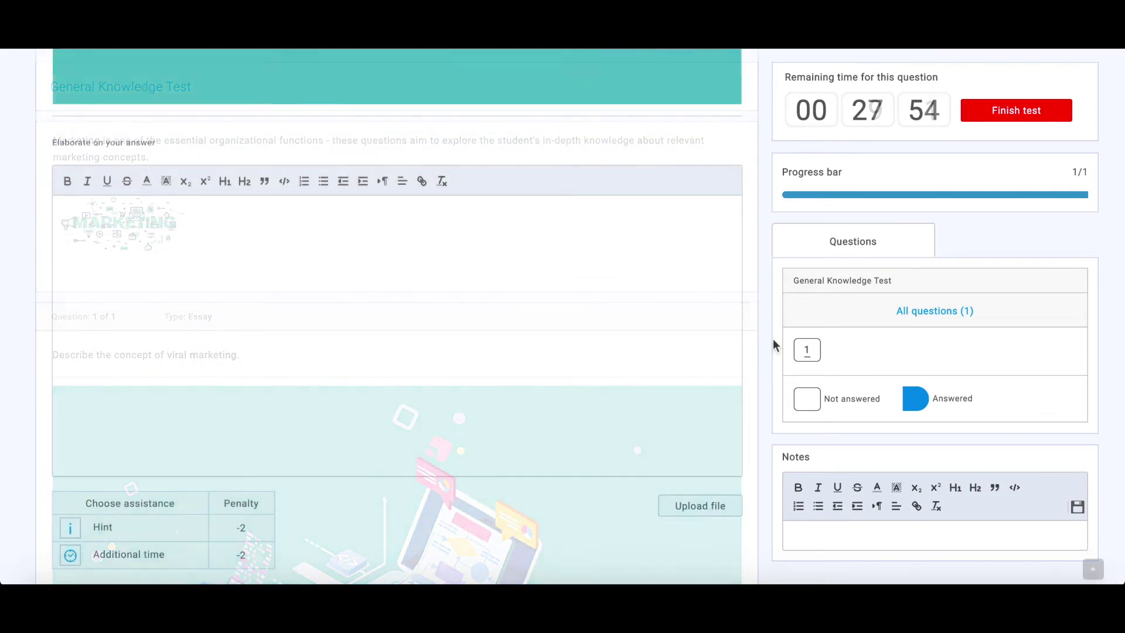
{"action": "left_click", "coordinate": [577, 254]}
{"action": "type", "text": "Viral marketing is when a business’s content catches user interest to such a high degree that it is widely spread by the general public.Just as memes or videos sometimes take off and go viral, certain ad campaigns catch the public interest and spread like wildfire. It can be difficult to predict exactly what will grab the audience’s attention, but there are a few tricks you can use to increase your chances.. When you share ads or posts on social media, you want to connect with as many potential customers as possible. But for small or medium-sized businesses with lower numbers of followers, increasing their reach can be difficult."}
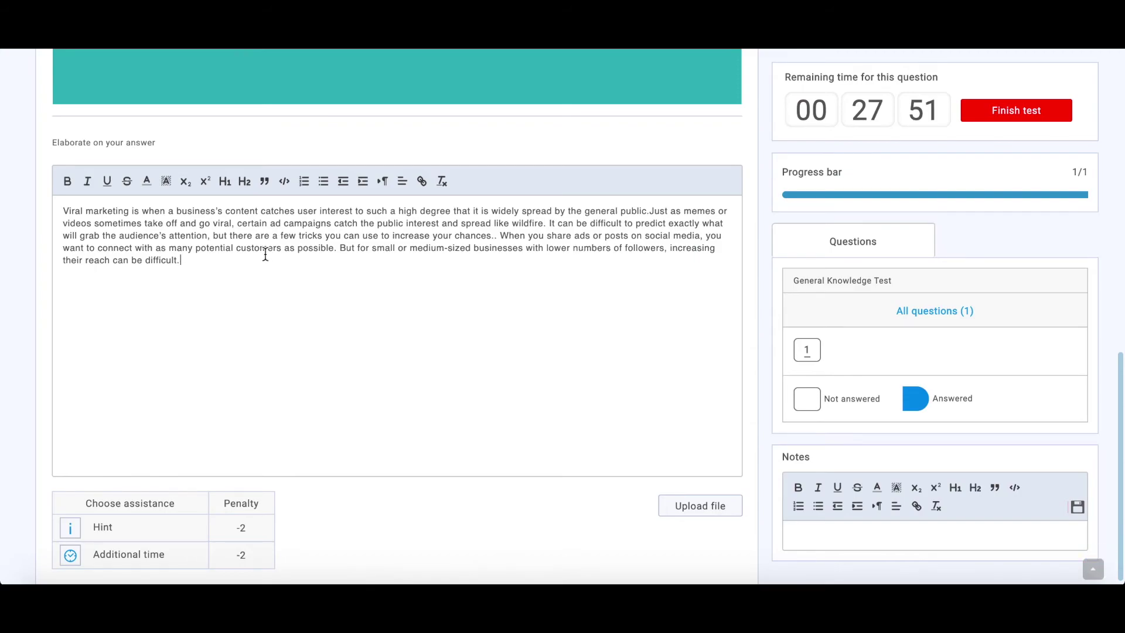
Delete the extra dot and start a new paragraph at "When you share"
{"action": "left_click", "coordinate": [516, 238]}
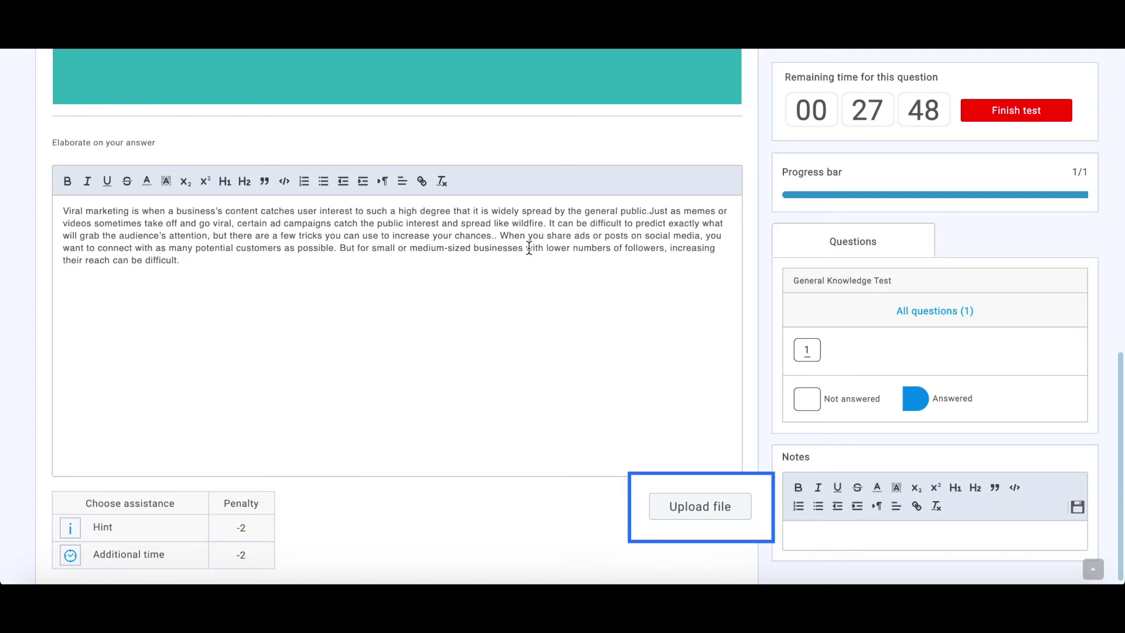
{"action": "key", "text": "BackSpace"}
{"action": "key", "text": "BackSpace"}
{"action": "key", "text": "Return"}
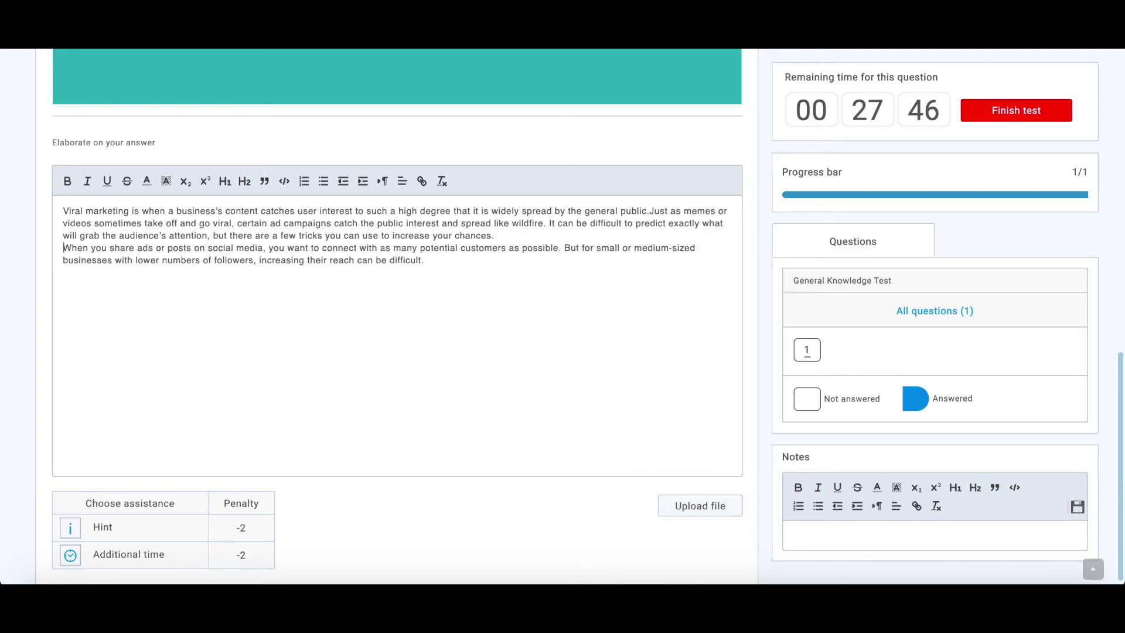
{"action": "scroll", "coordinate": [500, 349], "scroll_direction": "down", "scroll_amount": 1}
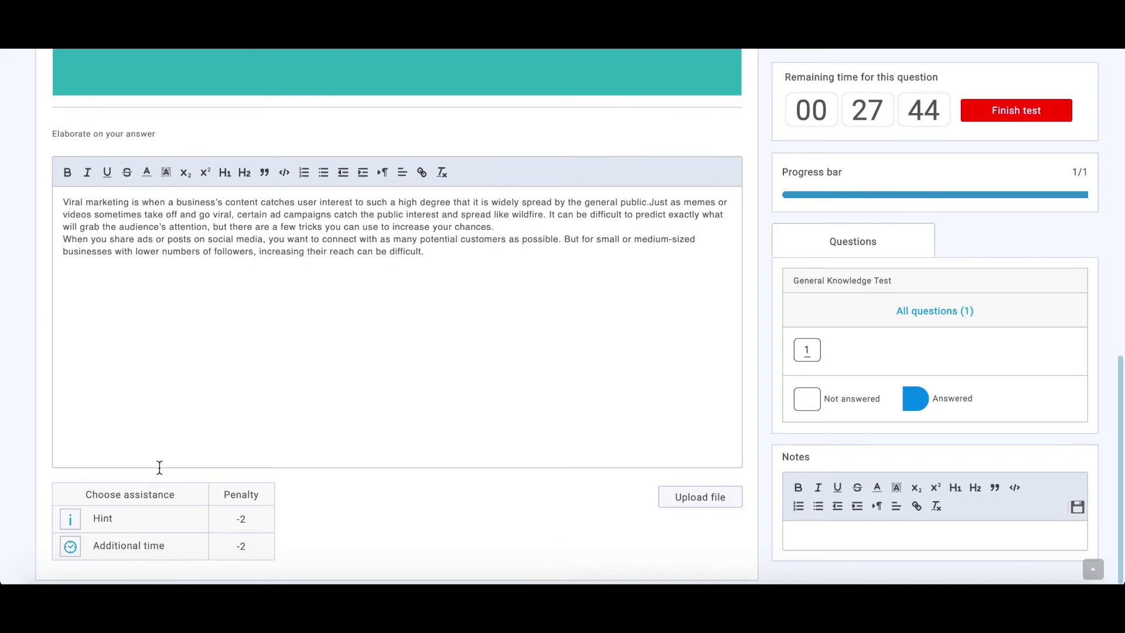
Add extra time, reveal the hint, and write the note "Remember to mention everything!"
{"action": "left_click", "coordinate": [71, 547]}
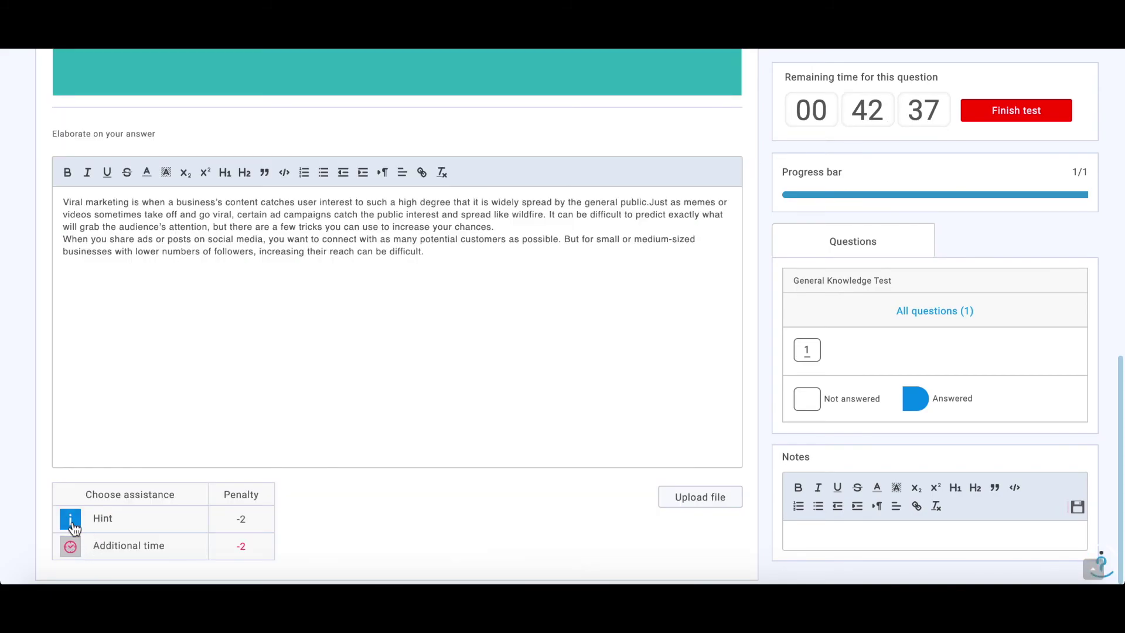
{"action": "left_click", "coordinate": [72, 522]}
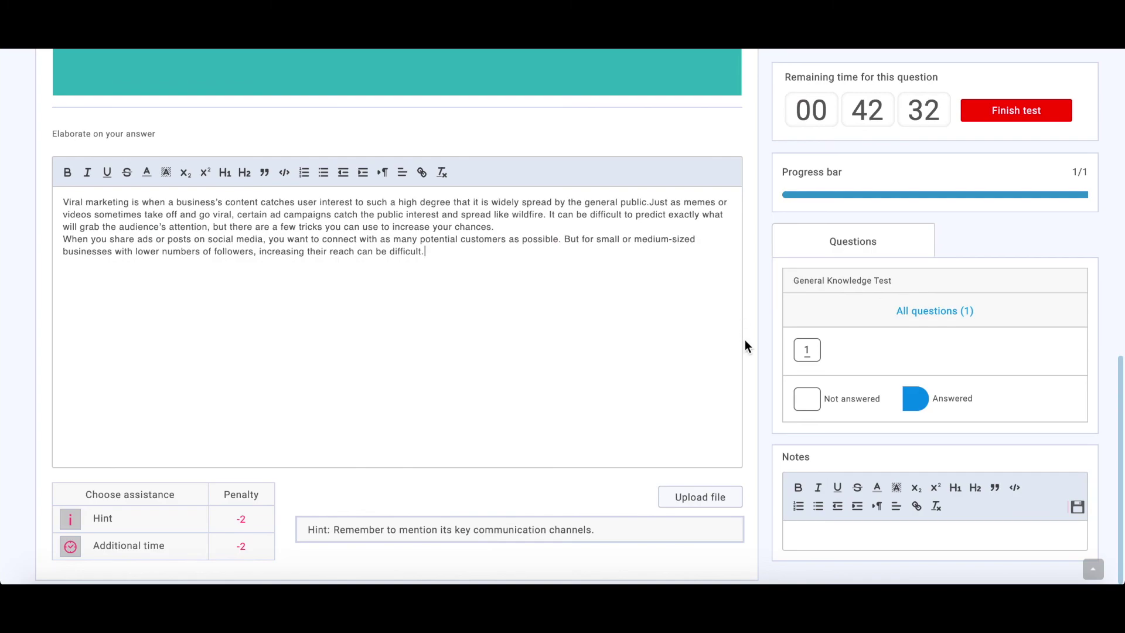
{"action": "left_click", "coordinate": [934, 537]}
{"action": "type", "text": "Remember to mention"}
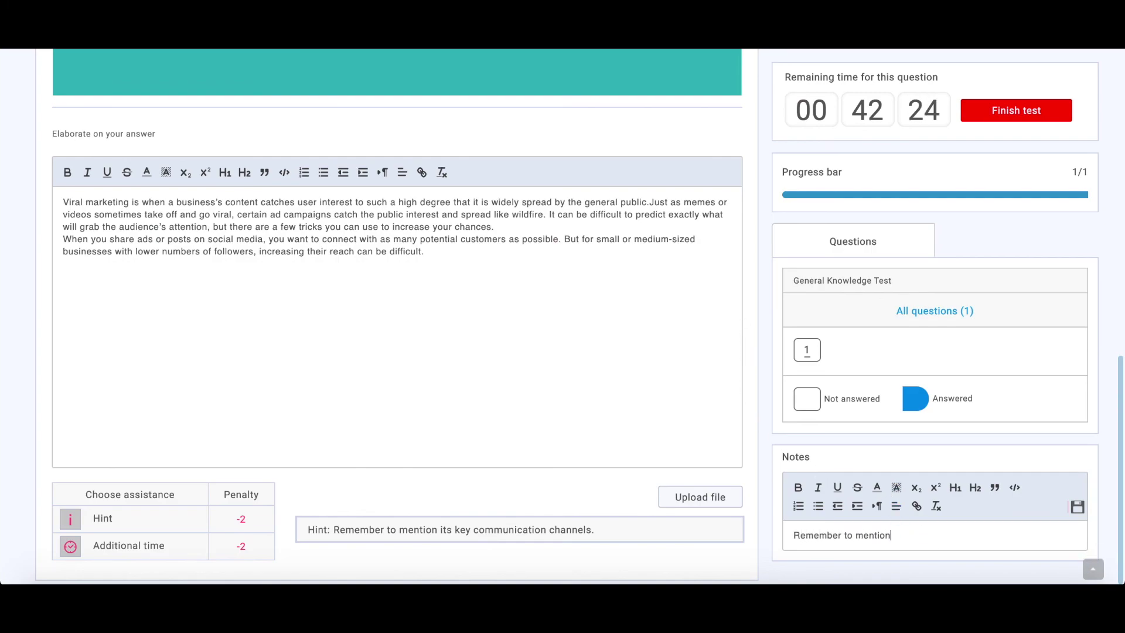
{"action": "type", "text": " everything!"}
{"action": "left_click", "coordinate": [1092, 568]}
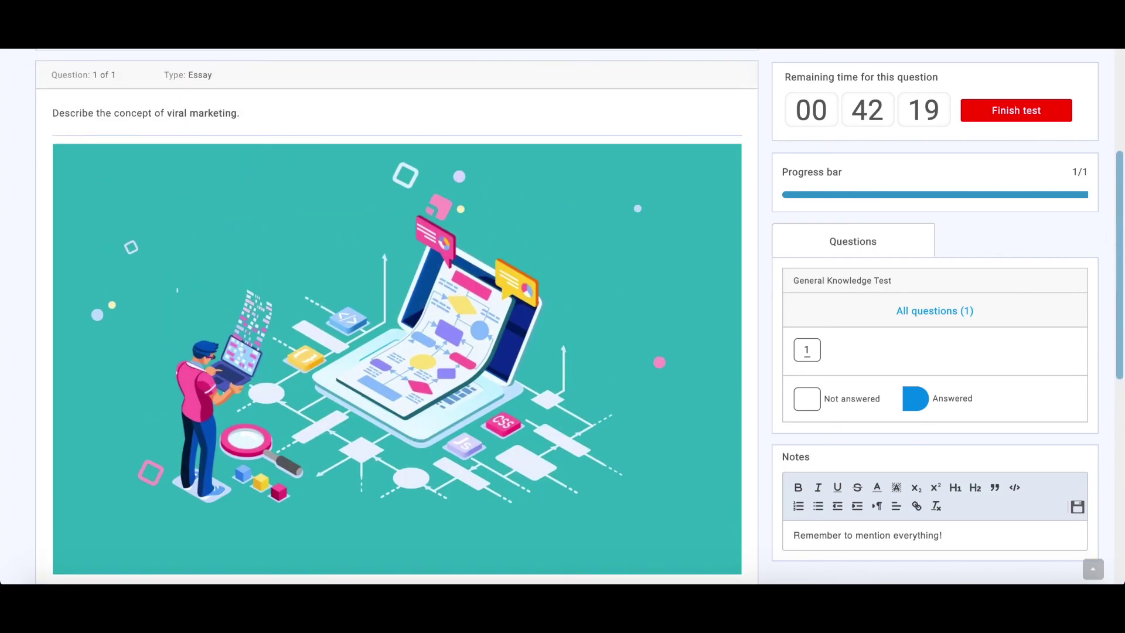